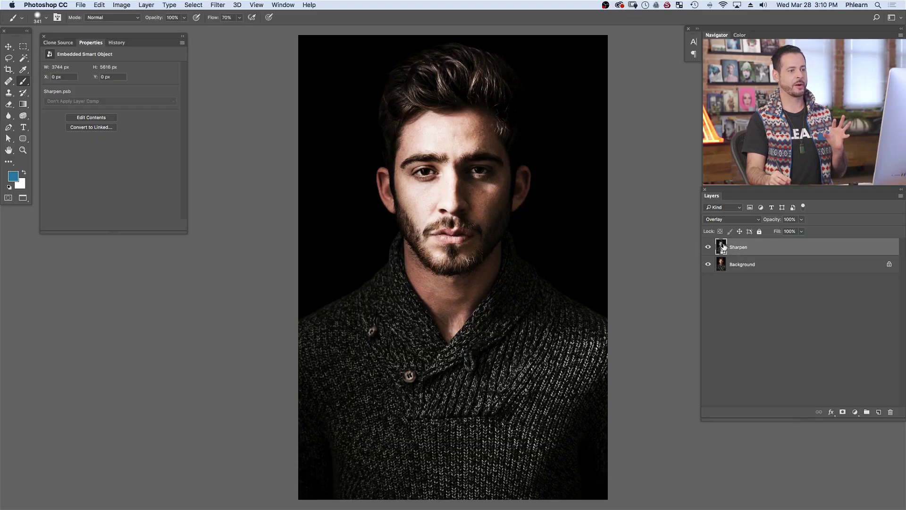
Open the High Pass filter for the Sharpen smart object and centre its preview on the eye at 50%
left_click(719, 220)
left_click(717, 221)
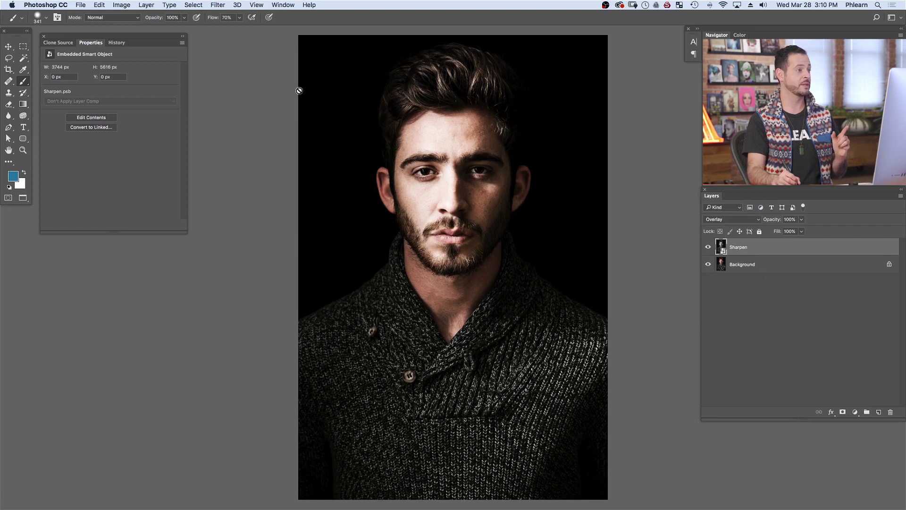
left_click(217, 5)
mouse_move(226, 185)
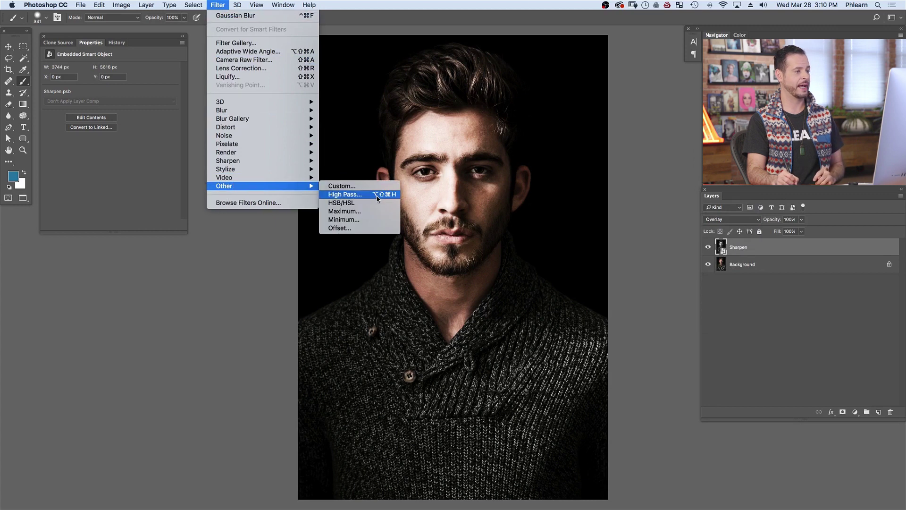
left_click(376, 194)
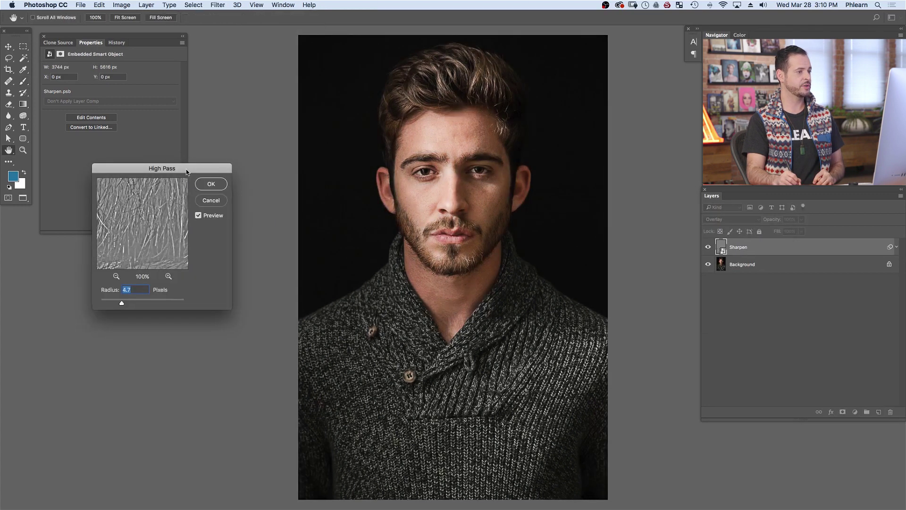
left_click_drag(187, 169, 284, 213)
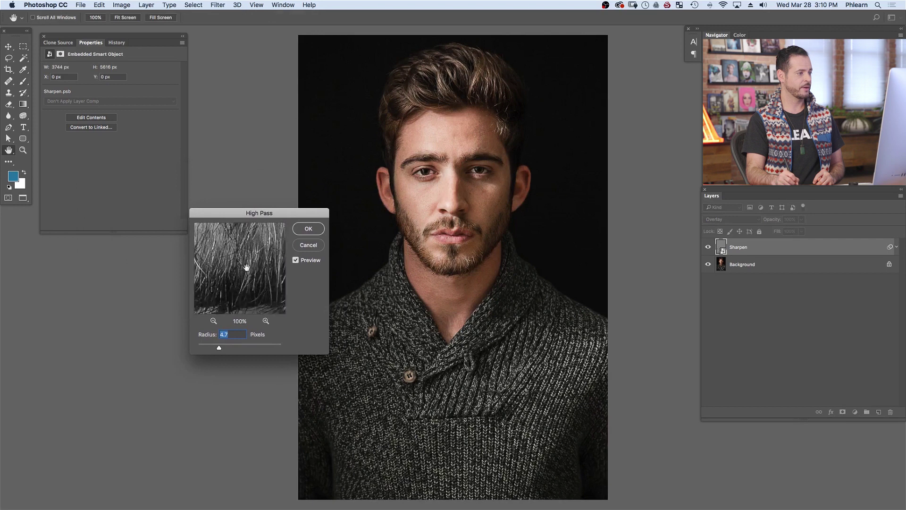
left_click_drag(246, 267, 254, 266)
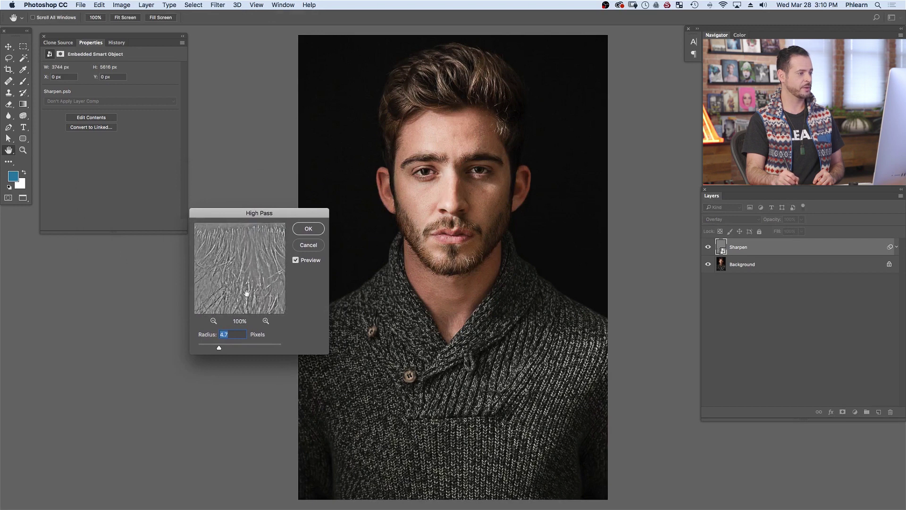
left_click(214, 321)
left_click_drag(241, 265, 235, 304)
left_click_drag(261, 233, 231, 296)
left_click_drag(246, 254, 241, 305)
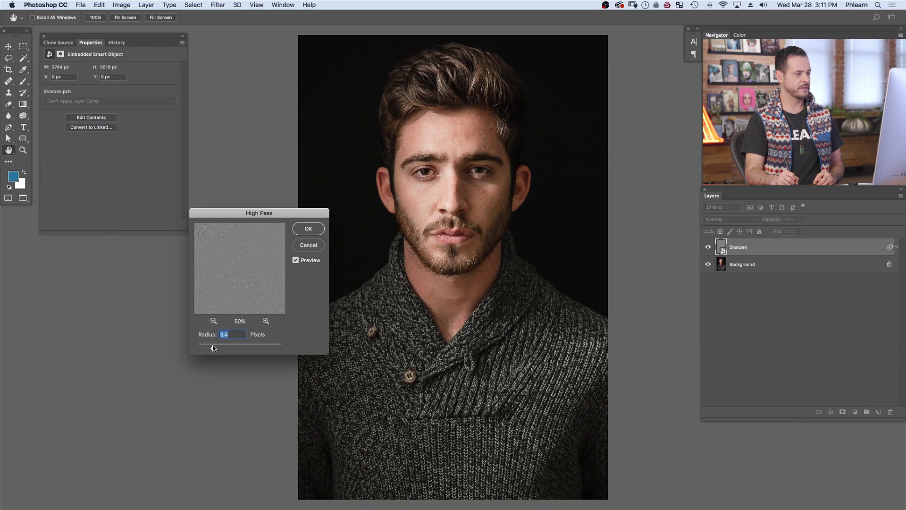
Try larger and smaller High Pass radii, then apply the filter with a radius of 8 pixels
left_click_drag(231, 347, 258, 348)
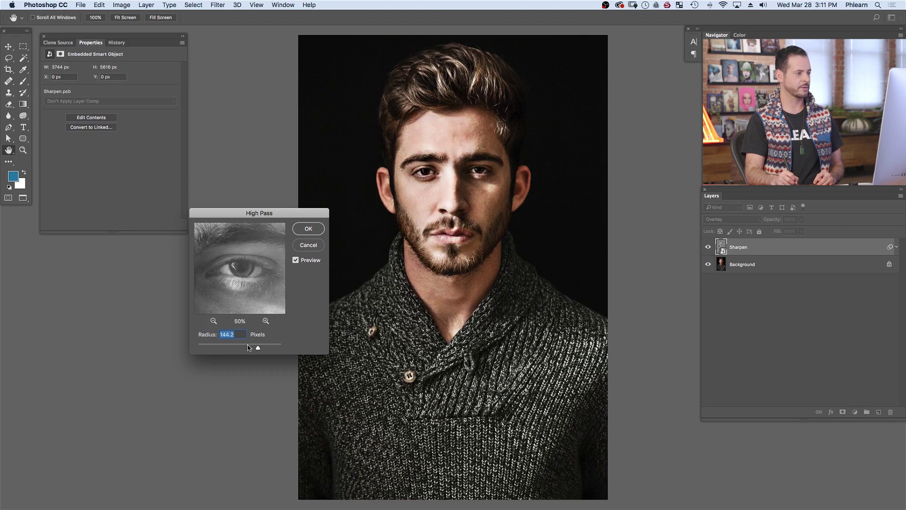
left_click_drag(248, 349, 215, 348)
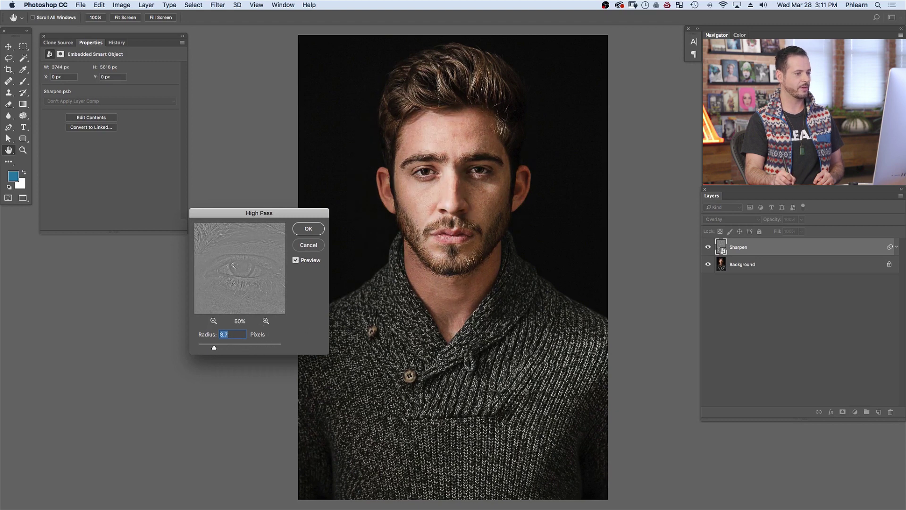
mouse_move(224, 347)
left_mouse_down()
mouse_move(246, 348)
mouse_move(204, 348)
mouse_move(228, 349)
left_mouse_up()
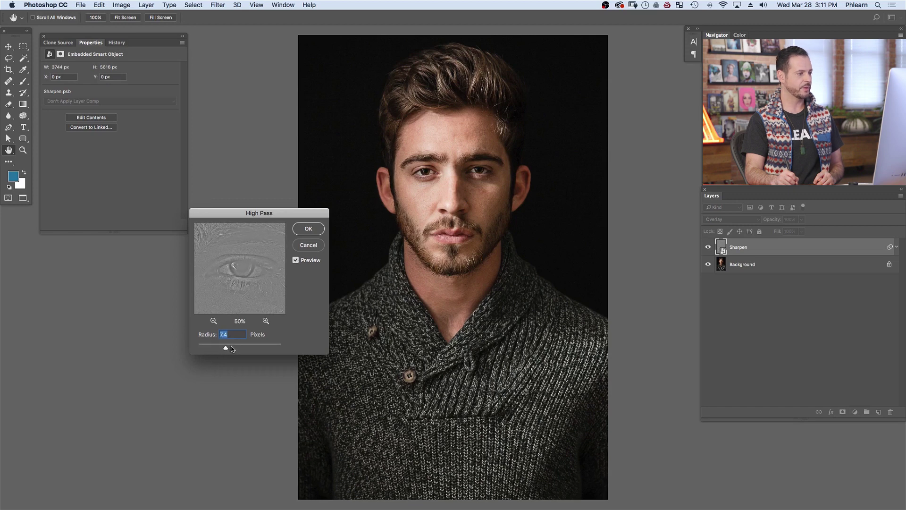
left_click_drag(233, 344, 234, 343)
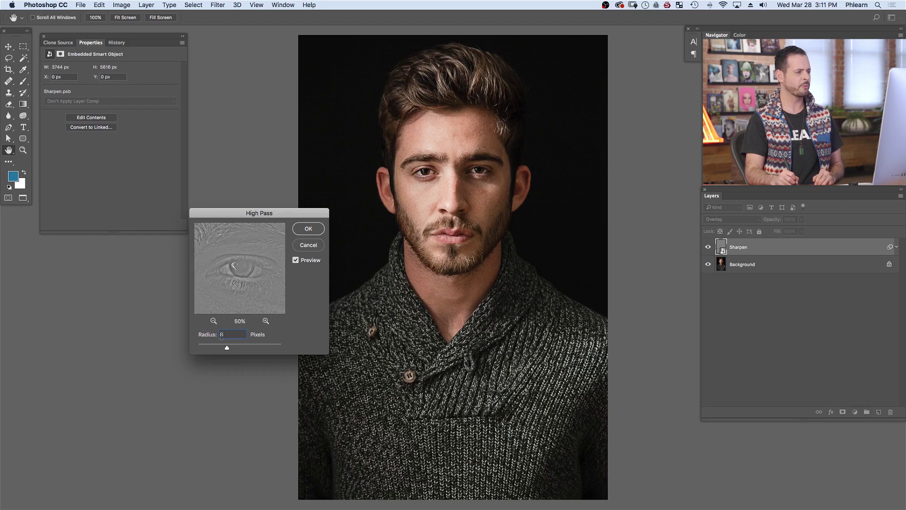
left_click(309, 229)
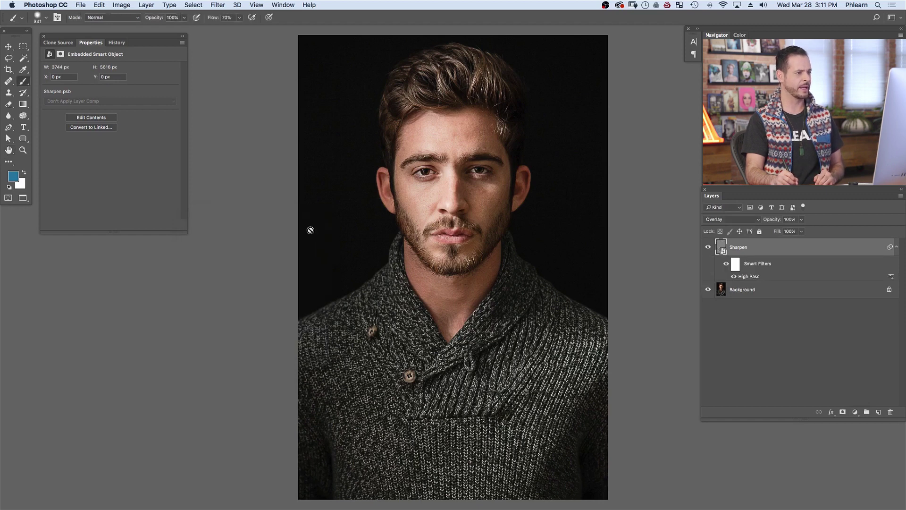
Compare the portrait with and without the High Pass sharpening by toggling the Sharpen layer's visibility
left_click(708, 248)
left_click(707, 249)
left_click(707, 249)
left_click(707, 250)
left_click(708, 249)
left_click(707, 249)
left_click(707, 249)
left_click(707, 250)
left_click(707, 250)
left_click(708, 250)
left_click(707, 250)
left_click(707, 251)
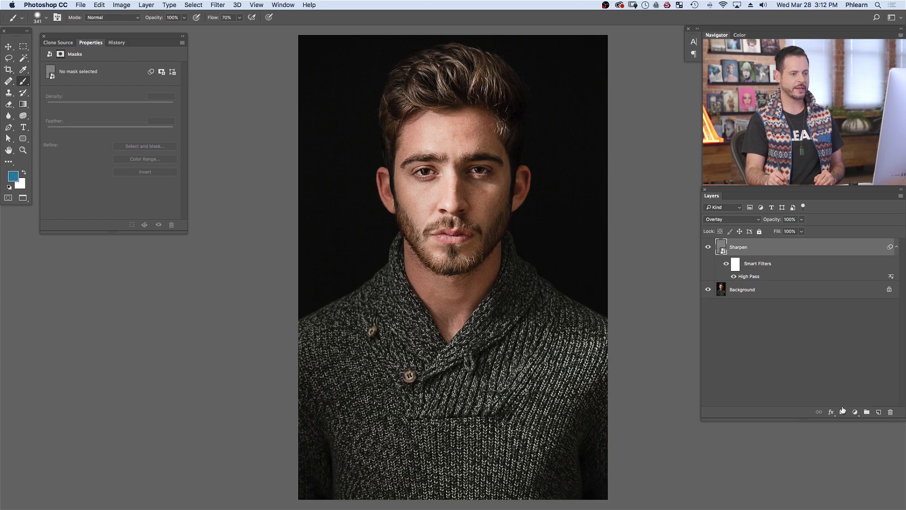
Add a layer mask to the Sharpen layer and paint black over the man's face and ears to remove sharpening there
left_click(842, 413)
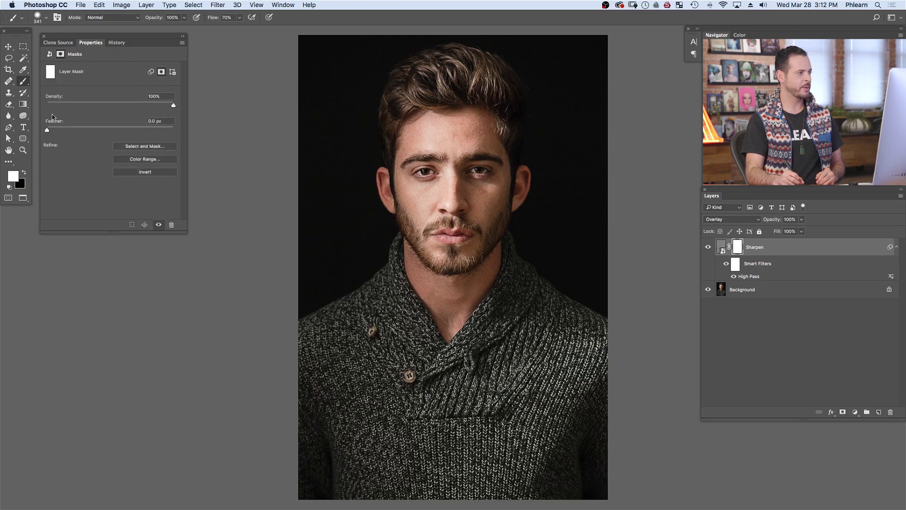
key("x")
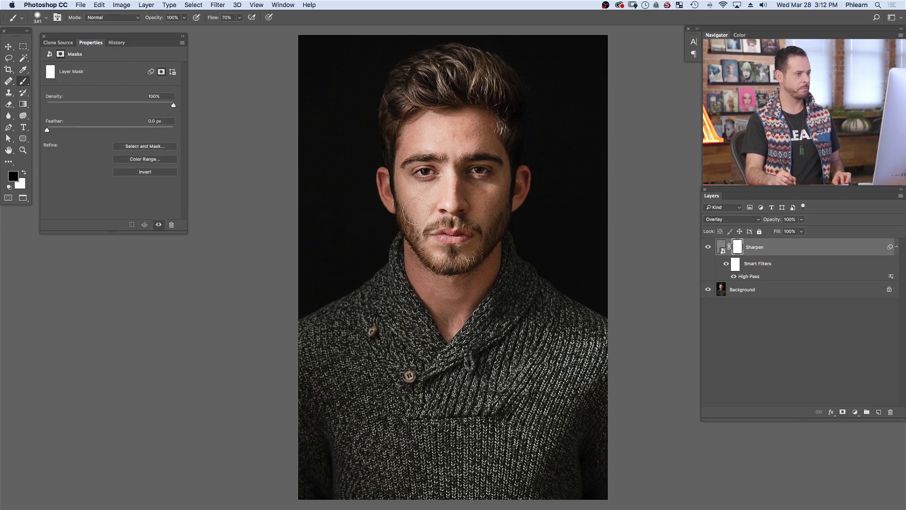
mouse_move(426, 167)
left_mouse_down()
mouse_move(430, 193)
mouse_move(436, 136)
mouse_move(490, 150)
mouse_move(480, 206)
mouse_move(415, 242)
mouse_move(426, 189)
mouse_move(420, 136)
mouse_move(413, 201)
left_mouse_up()
key("bracketright")
key("bracketright")
key("bracketright")
key("bracketleft")
key("bracketleft")
key("bracketleft")
key("bracketleft")
mouse_move(411, 264)
left_mouse_down()
mouse_move(432, 294)
mouse_move(450, 288)
mouse_move(454, 318)
mouse_move(497, 259)
mouse_move(471, 284)
mouse_move(459, 319)
mouse_move(434, 276)
mouse_move(424, 286)
mouse_move(467, 284)
mouse_move(477, 271)
mouse_move(451, 325)
mouse_move(457, 333)
mouse_move(420, 270)
mouse_move(400, 256)
mouse_move(492, 270)
mouse_move(431, 306)
mouse_move(400, 251)
mouse_move(411, 267)
left_mouse_up()
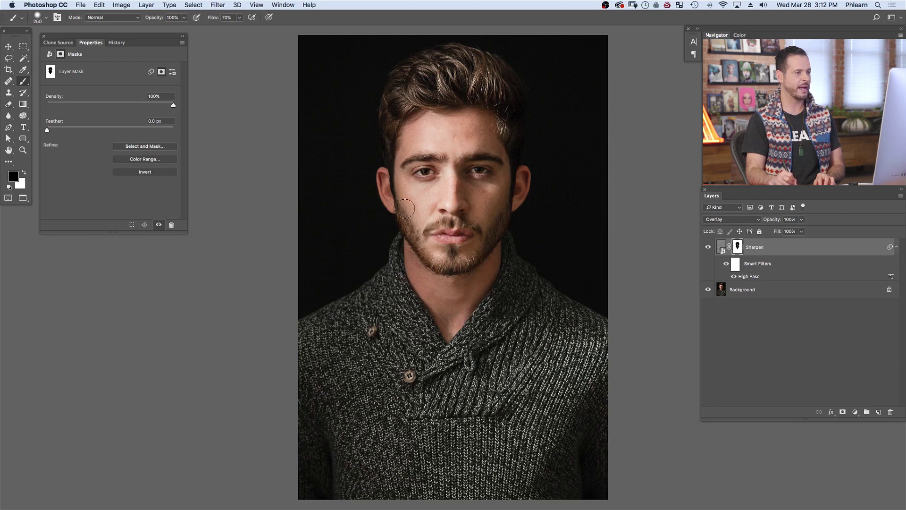
mouse_move(505, 152)
left_mouse_down()
mouse_move(493, 190)
mouse_move(517, 199)
mouse_move(518, 212)
left_mouse_up()
left_click_drag(384, 187, 386, 210)
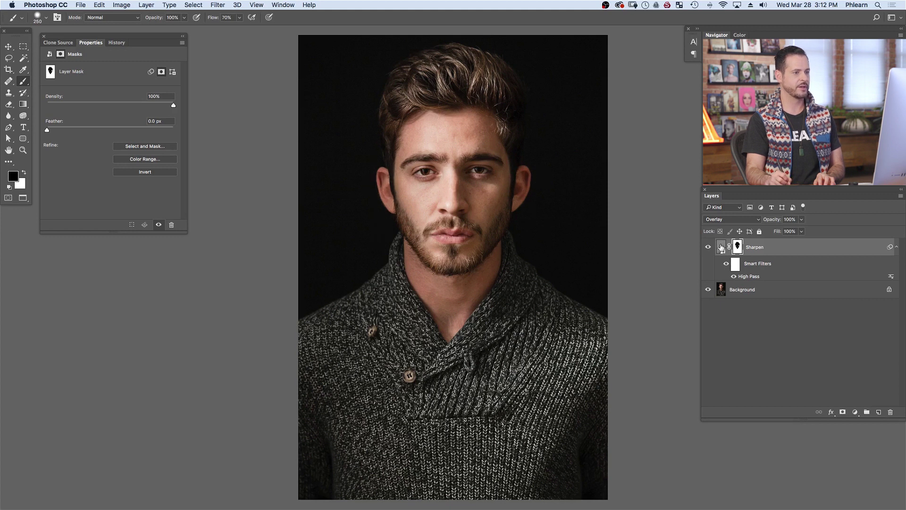
Toggle the masked Sharpen layer off and on to check that the sharpening affects only the hair and sweater
left_click(707, 247)
left_click(708, 247)
left_click(708, 248)
left_click(708, 247)
left_click(710, 247)
left_click(710, 248)
left_click(711, 247)
left_click(712, 247)
left_click(713, 247)
left_click(718, 246)
left_click(707, 247)
left_click(707, 247)
left_click(707, 247)
left_click(707, 247)
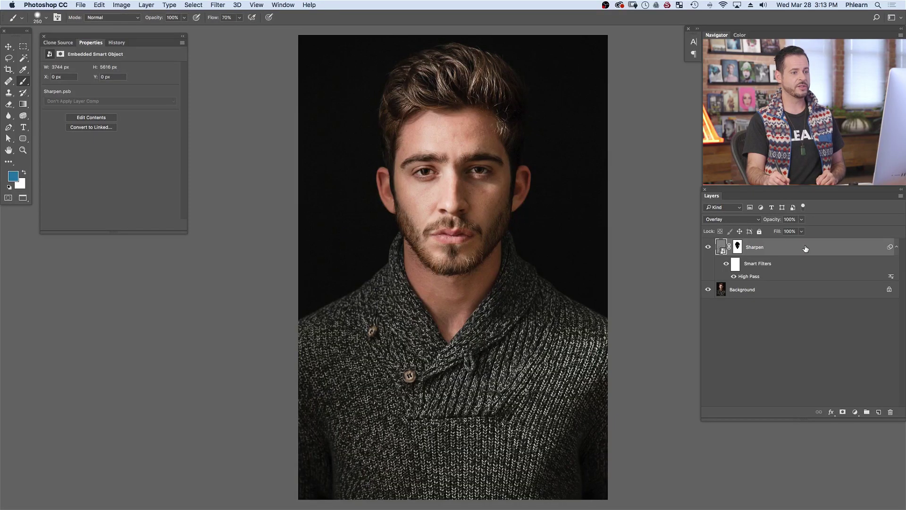
Duplicate the Sharpen layer and fill the copy's layer mask with white
left_click_drag(805, 249, 878, 412)
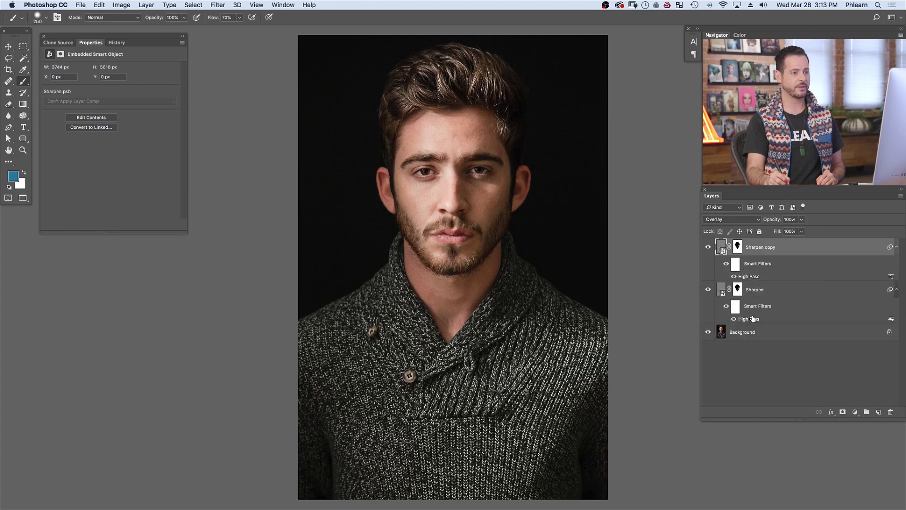
left_click(739, 249)
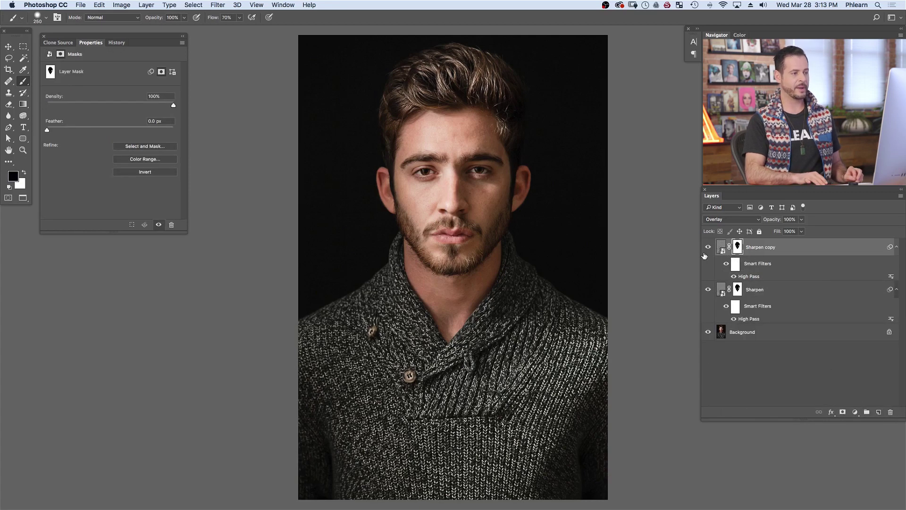
key("shift+BackSpace")
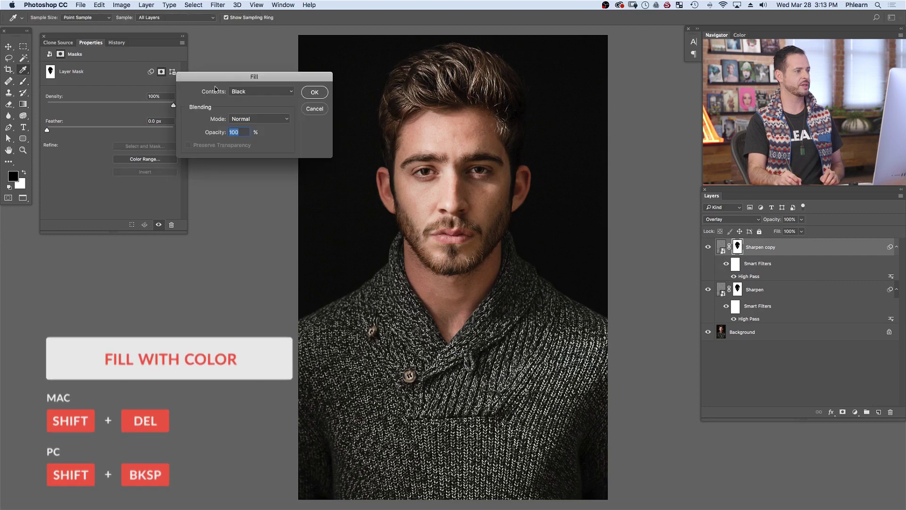
left_click(250, 91)
left_click(240, 105)
left_click(314, 92)
key("b")
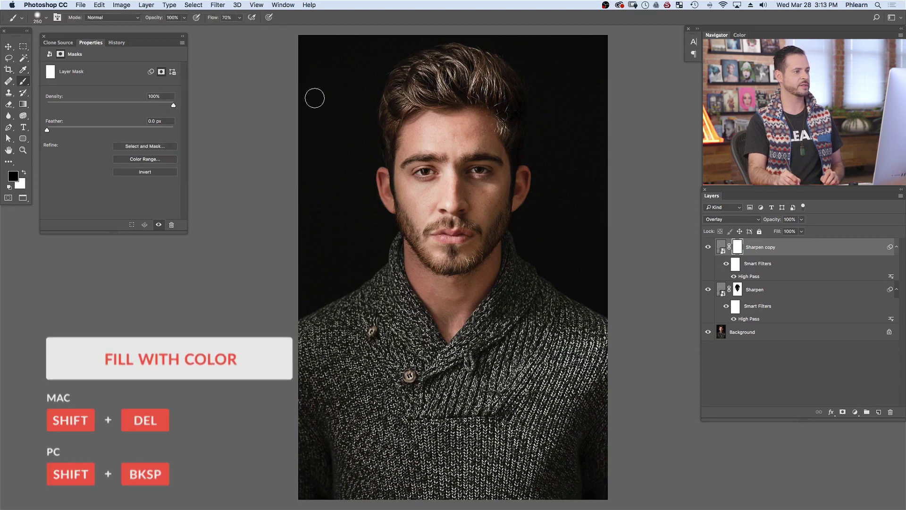
Change the High Pass radius of the Sharpen copy layer to 5 pixels, judging it on the face up close
key("super+plus")
key("super+plus")
left_click_drag(441, 224, 436, 303)
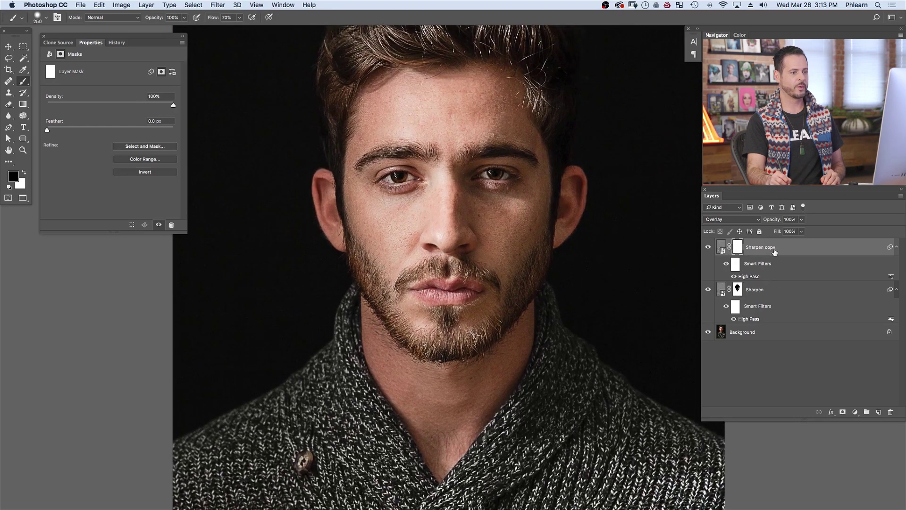
left_click(776, 268)
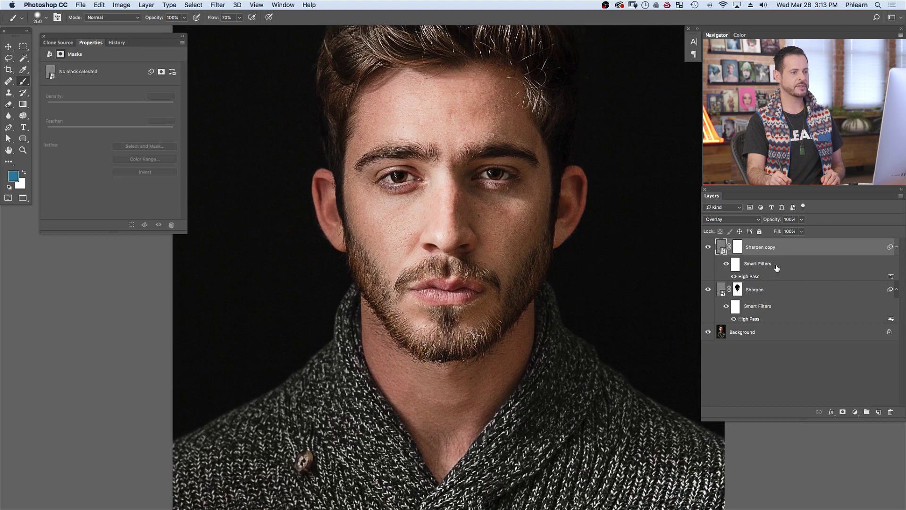
double_click(751, 277)
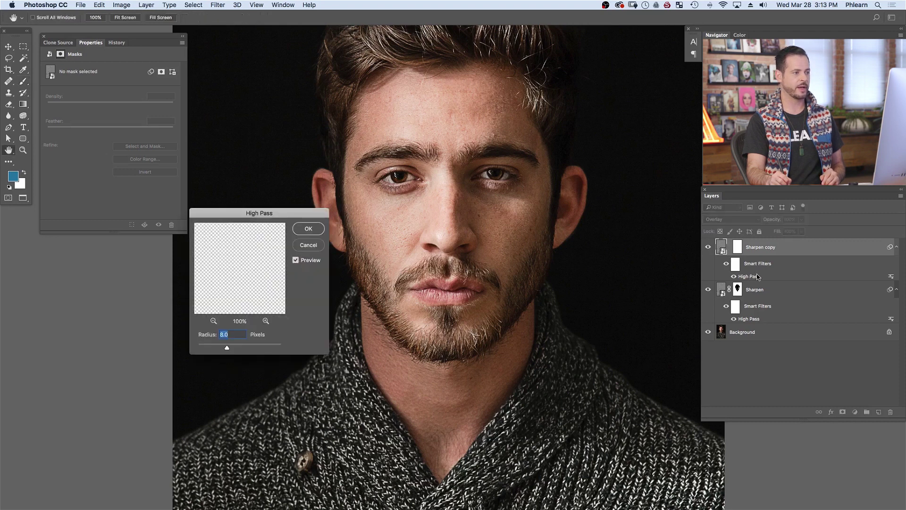
mouse_move(215, 348)
left_mouse_down()
mouse_move(204, 345)
mouse_move(242, 347)
mouse_move(204, 347)
mouse_move(218, 346)
left_mouse_up()
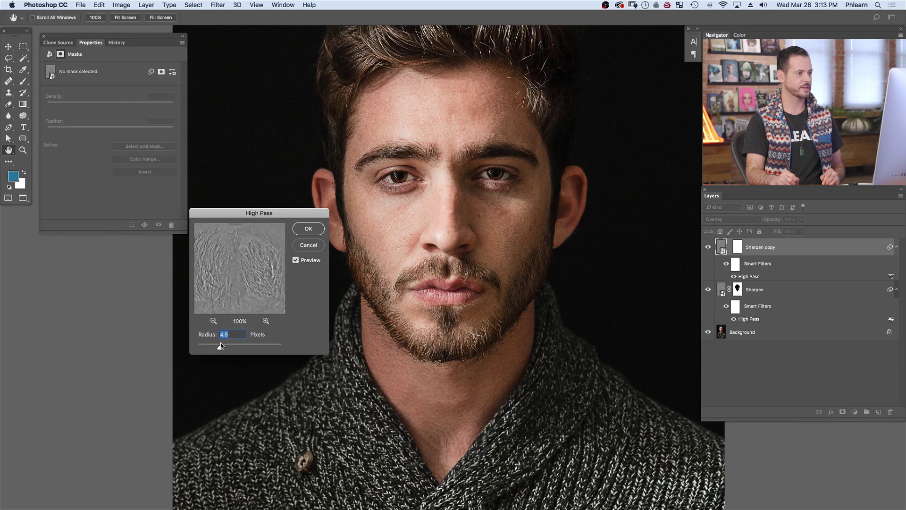
type("5")
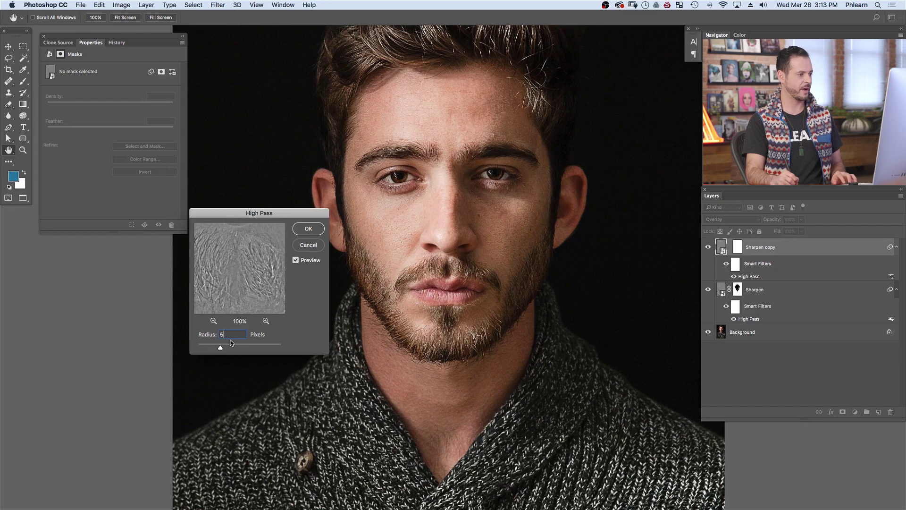
left_click(308, 229)
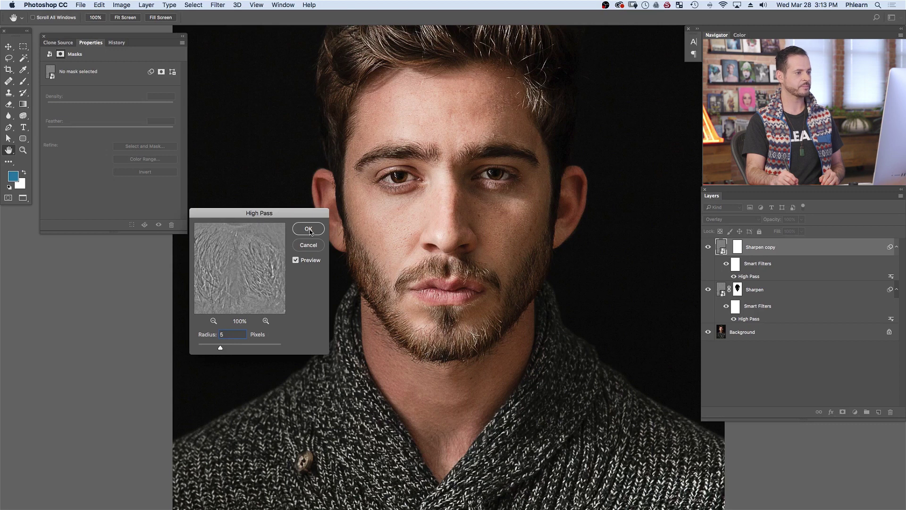
key("b")
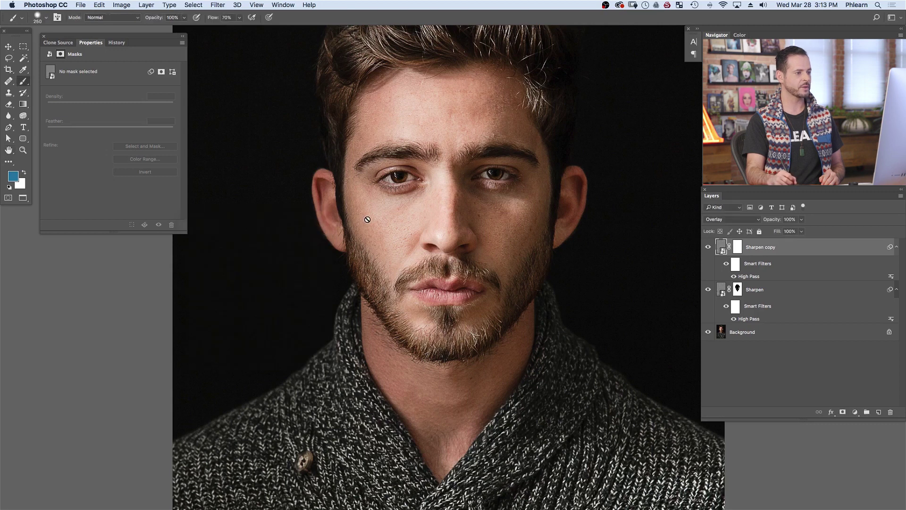
Fill the Sharpen copy's layer mask with black to hide its sharpening everywhere
left_click(738, 249)
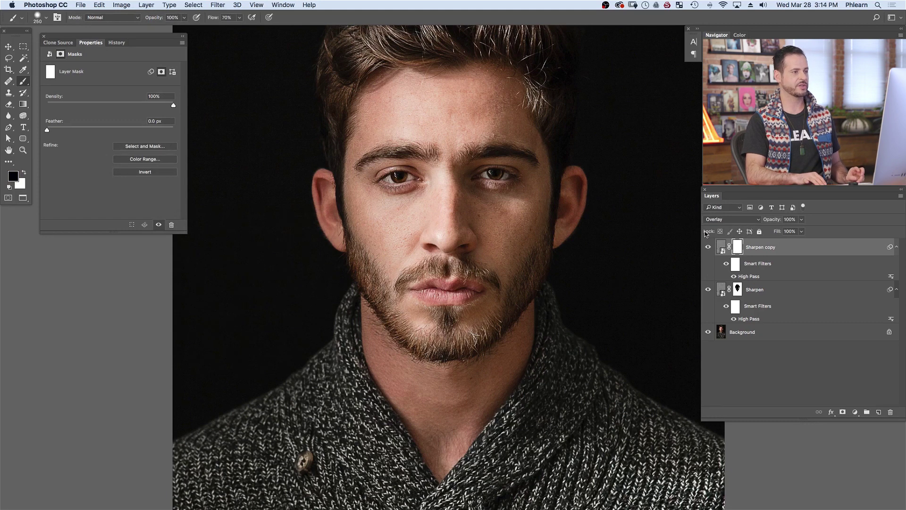
key("shift+BackSpace")
left_click(257, 91)
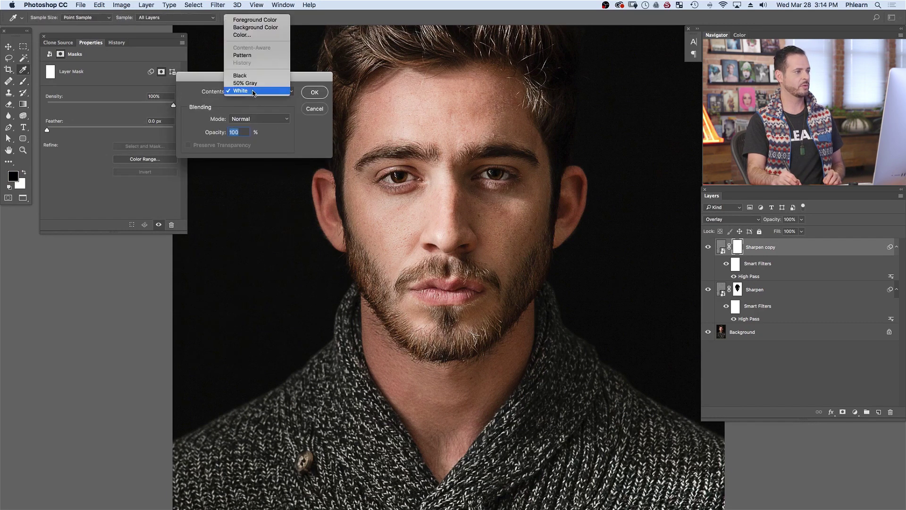
left_click(255, 77)
left_click(317, 93)
key("b")
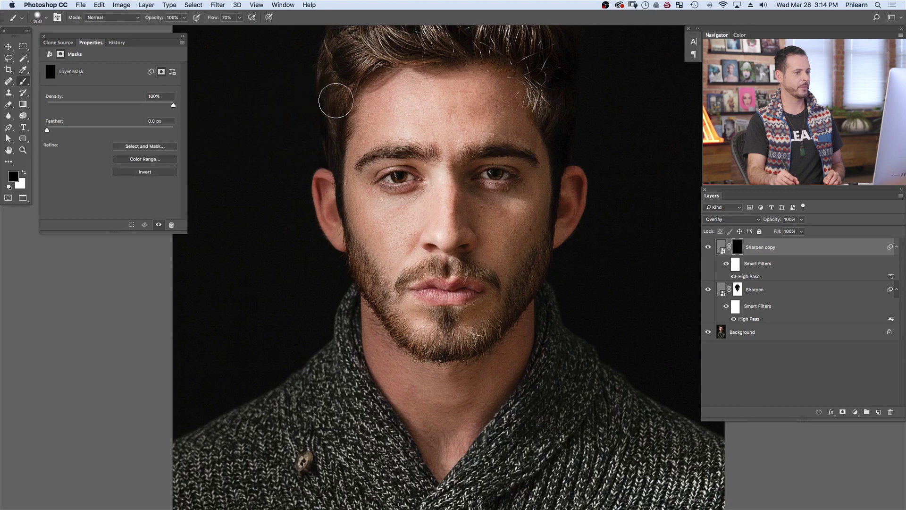
left_click(707, 247)
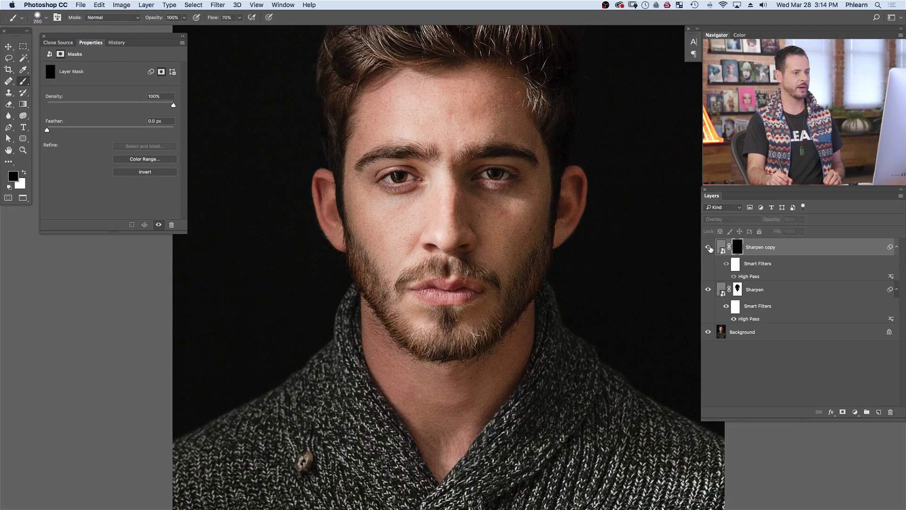
Paint white on the Sharpen copy's layer mask over both eyes and eyebrows to reveal the sharpening there
left_click_drag(489, 175, 535, 160)
mouse_move(515, 203)
left_mouse_down()
mouse_move(530, 204)
mouse_move(519, 203)
left_mouse_up()
key("x")
mouse_move(519, 177)
left_mouse_down()
mouse_move(499, 158)
mouse_move(507, 185)
mouse_move(517, 151)
mouse_move(528, 149)
mouse_move(594, 191)
mouse_move(552, 209)
left_mouse_up()
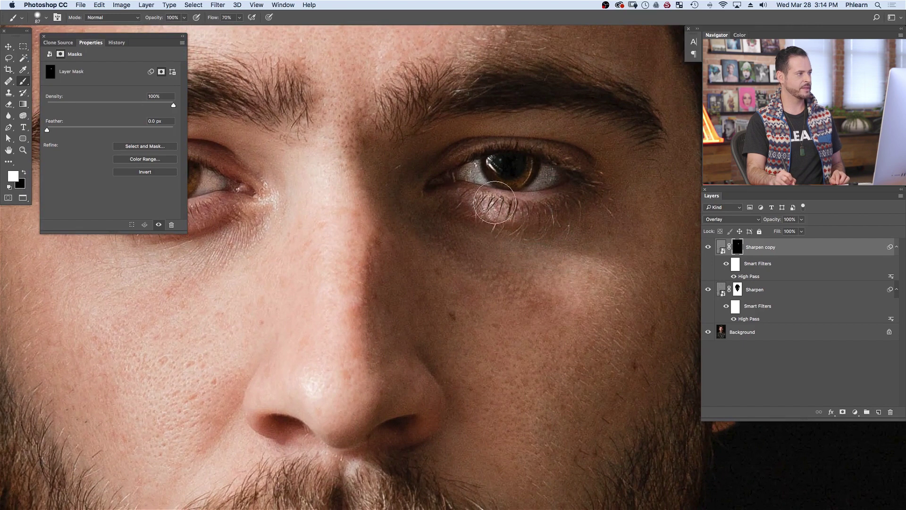
left_click_drag(538, 227, 596, 197)
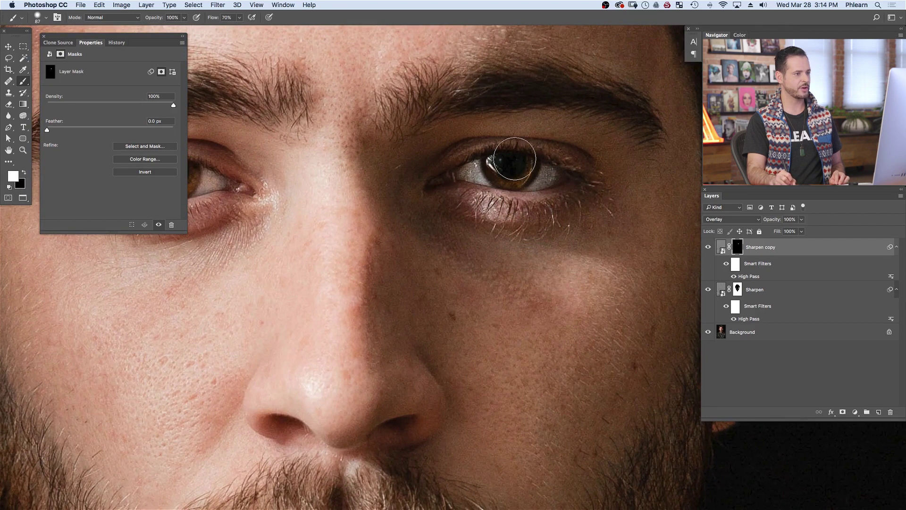
left_click_drag(454, 99, 409, 74)
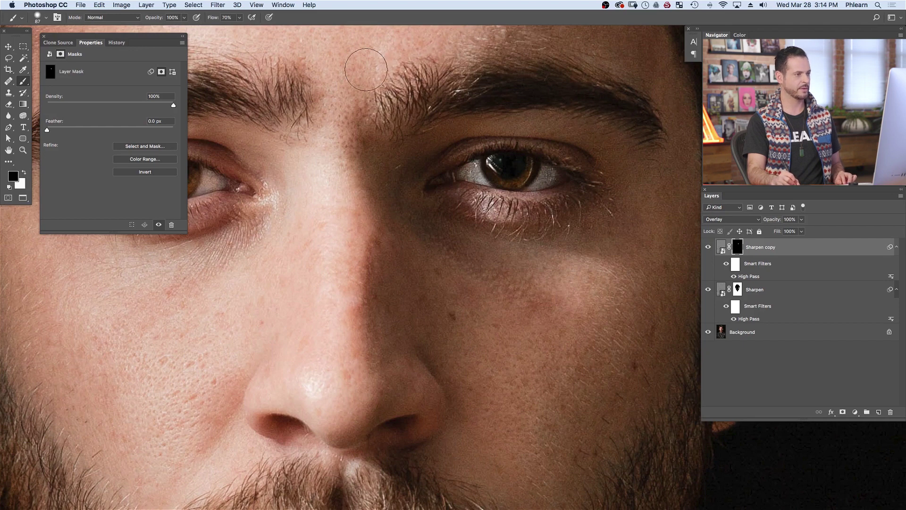
left_click_drag(339, 170, 521, 216)
key("x")
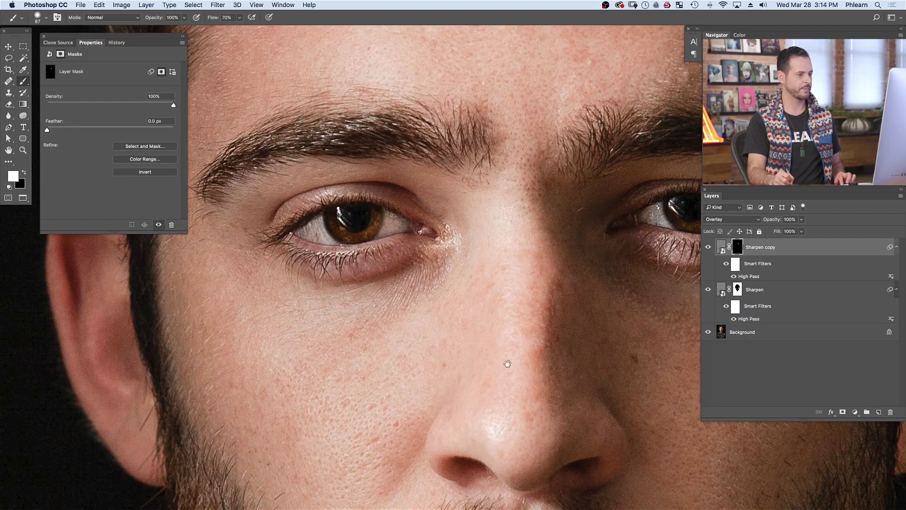
Reveal the sharpening on the lips, mustache and beard by painting white on the Sharpen copy's mask with a 238 px brush
scroll(506, 364, "down", 5)
left_click_drag(509, 313, 493, 210)
mouse_move(386, 285)
left_mouse_down()
mouse_move(433, 317)
mouse_move(399, 298)
left_mouse_up()
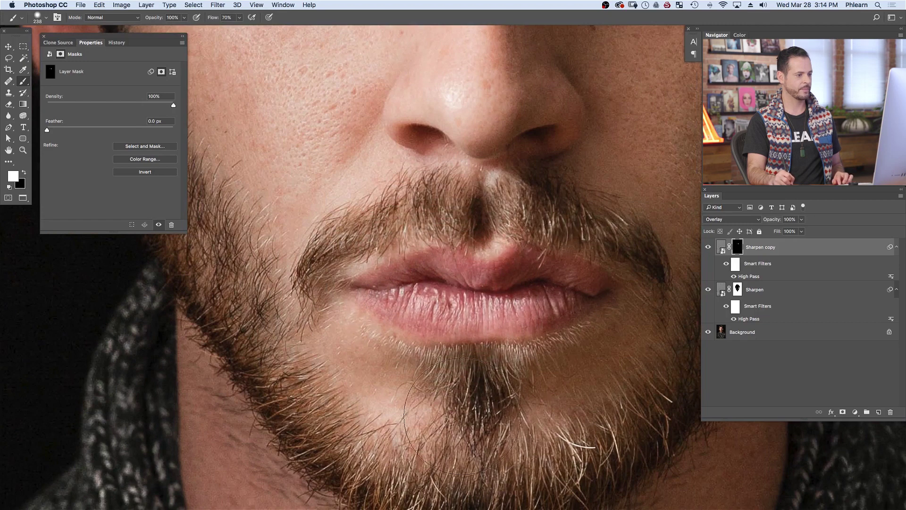
left_click_drag(527, 354, 498, 227)
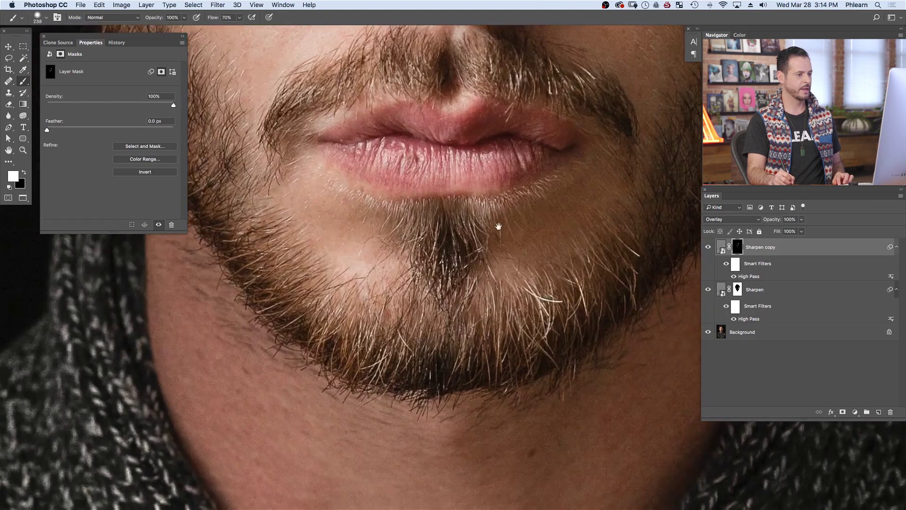
left_click_drag(378, 350, 436, 387)
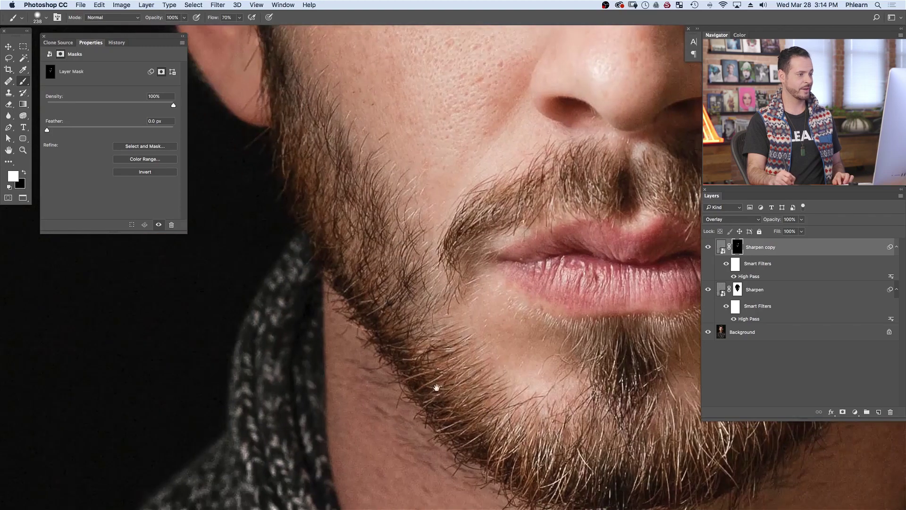
left_click_drag(578, 337, 210, 265)
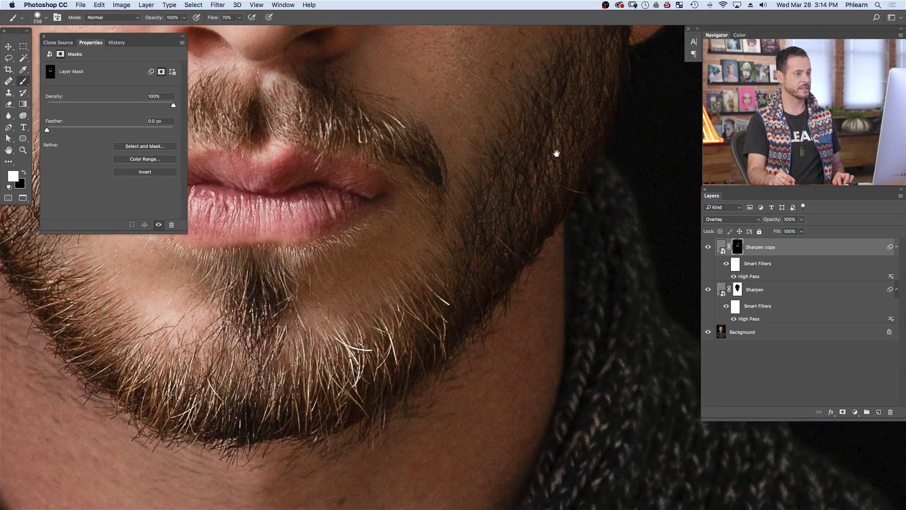
scroll(553, 156, "up", 5)
scroll(553, 155, "right", 3)
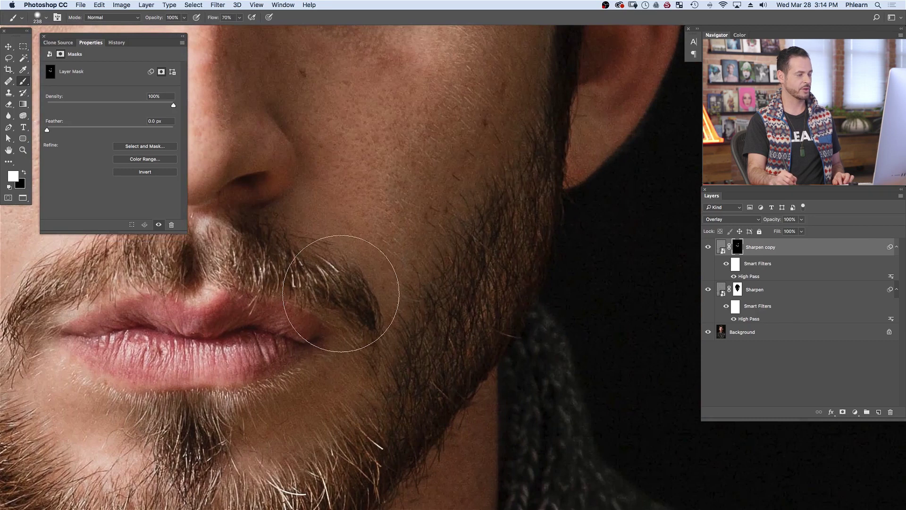
Toggle the Sharpen copy layer off and on to compare the facial features with and without its sharpening
key("super+0")
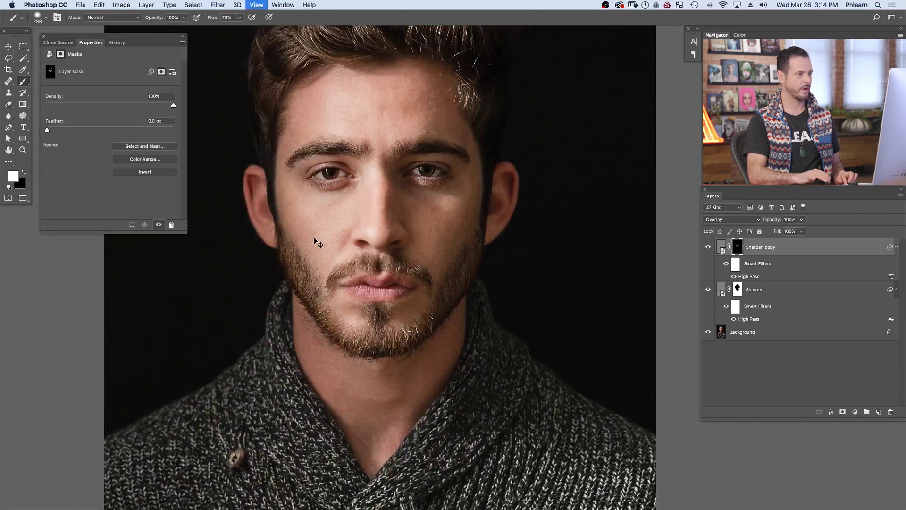
left_click_drag(473, 289, 522, 326)
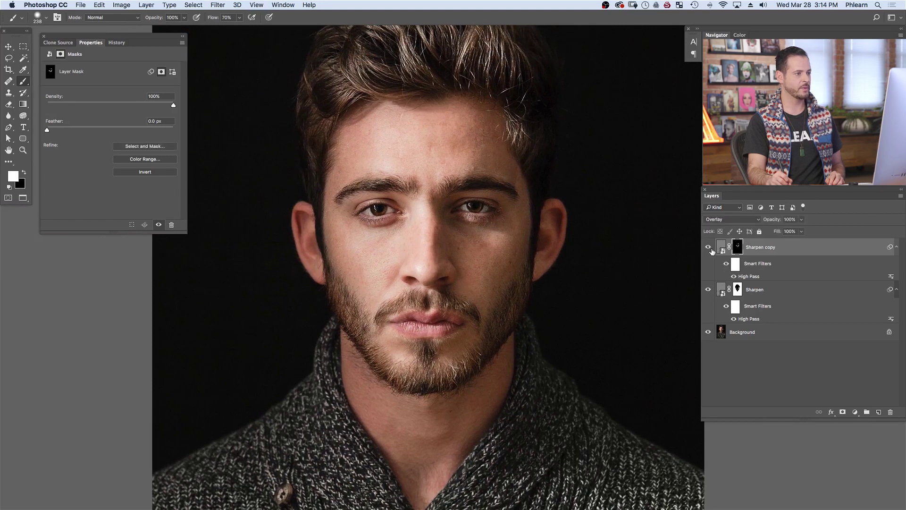
left_click(709, 249)
left_click(709, 249)
left_click(709, 248)
left_click(709, 249)
left_click(709, 249)
Disable and re-enable the Sharpen copy's layer mask repeatedly to compare full and masked sharpening on the skin up close
left_click_drag(399, 247, 441, 235)
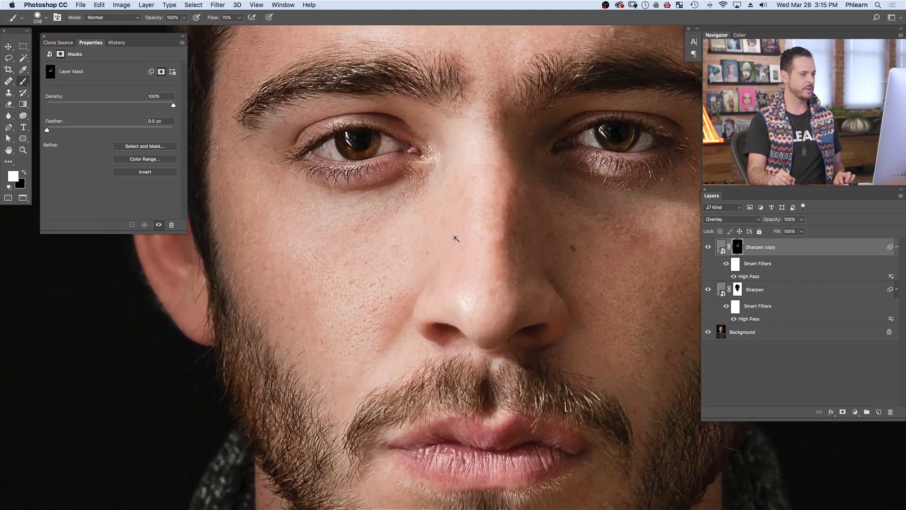
left_click_drag(403, 259, 459, 278)
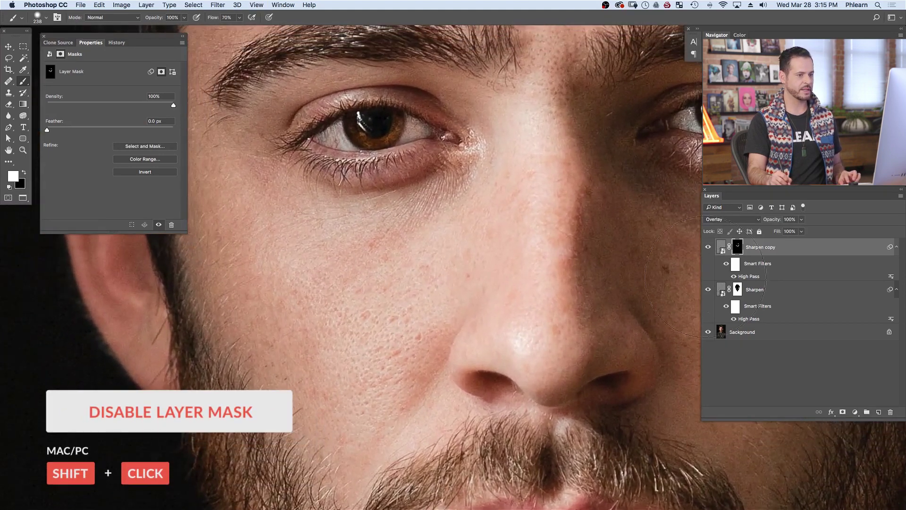
left_click(736, 249, "shift")
left_click(737, 249, "shift")
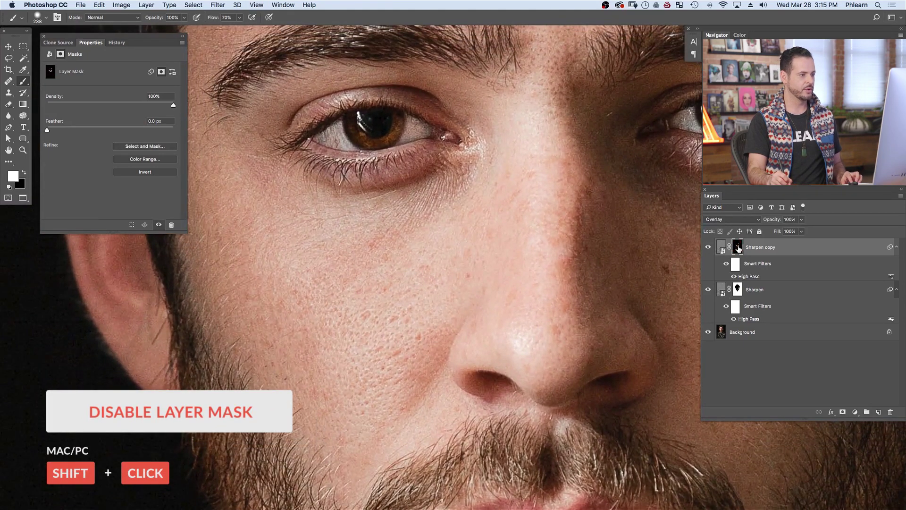
left_click(737, 248, "shift")
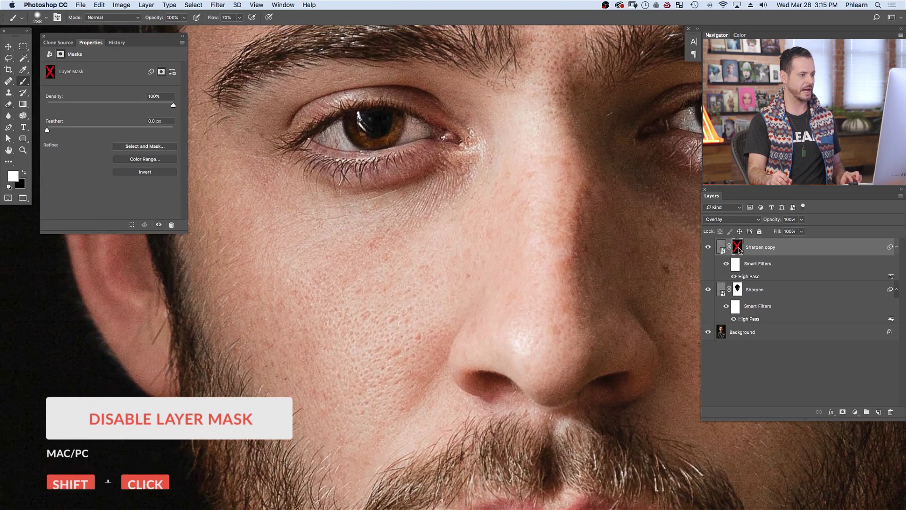
left_click(737, 249, "shift")
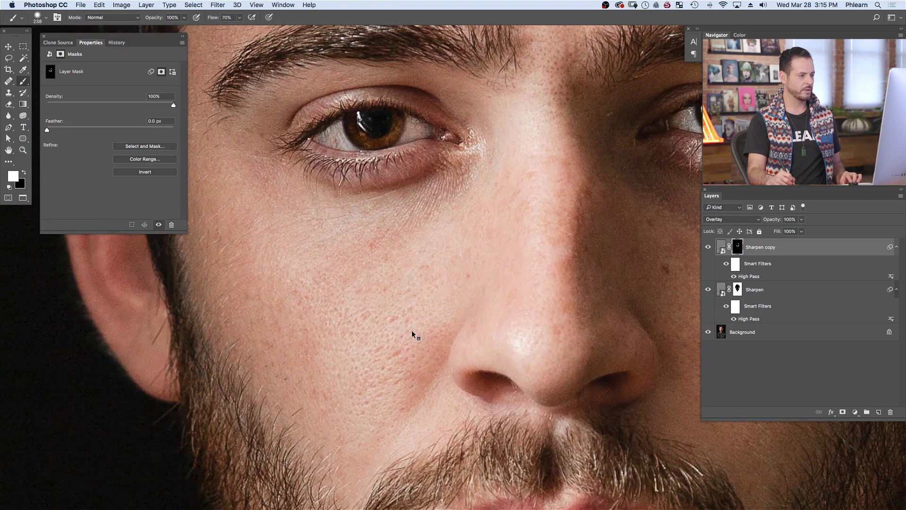
right_click(737, 249)
key("Escape")
left_click(738, 247, "shift")
left_click(739, 248, "shift")
left_click(738, 247, "shift")
left_click(739, 248, "shift")
left_click(740, 248, "shift")
left_click_drag(589, 253, 545, 259)
left_click_drag(568, 254, 464, 183)
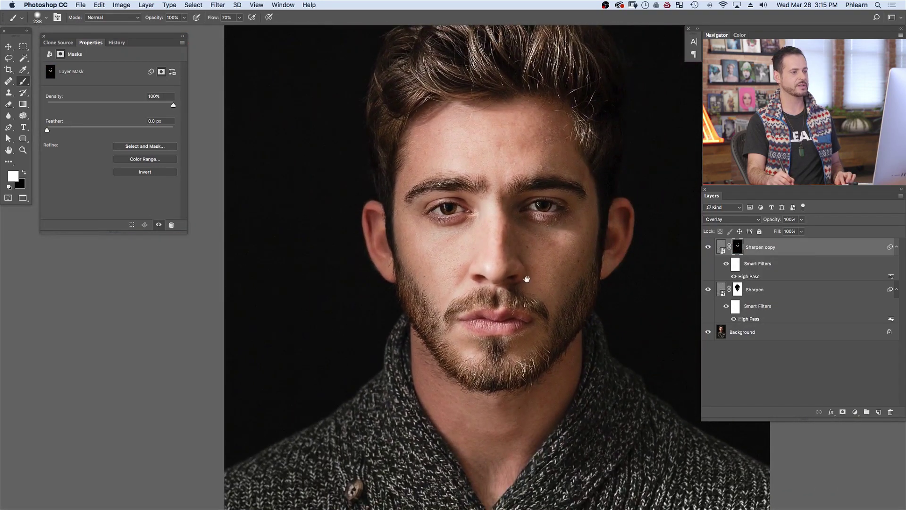
left_click_drag(527, 279, 491, 277)
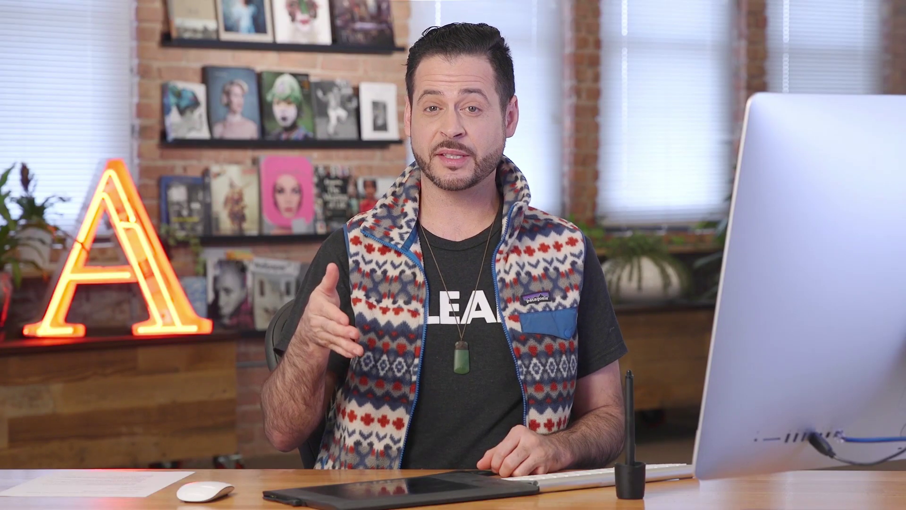
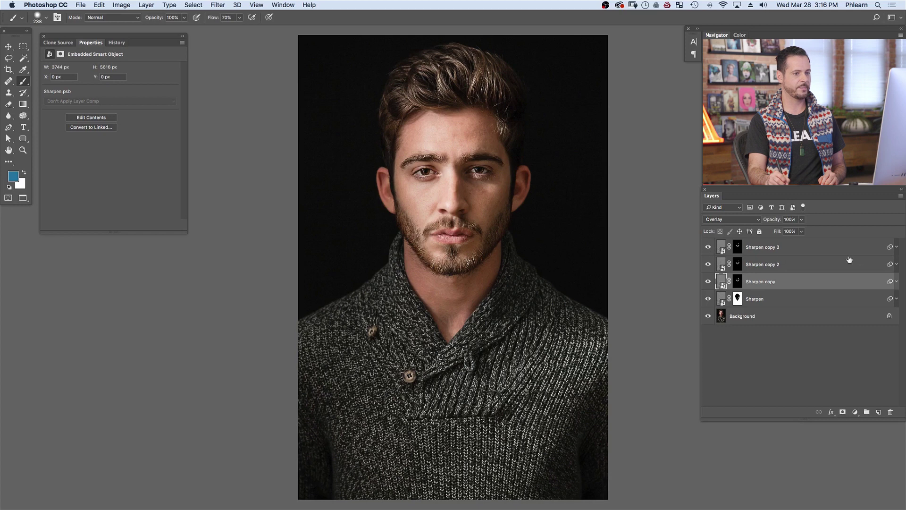
Check the High Pass radius of the Sharpen copy 3 and Sharpen copy 2 layers, keeping both settings
left_click(896, 247)
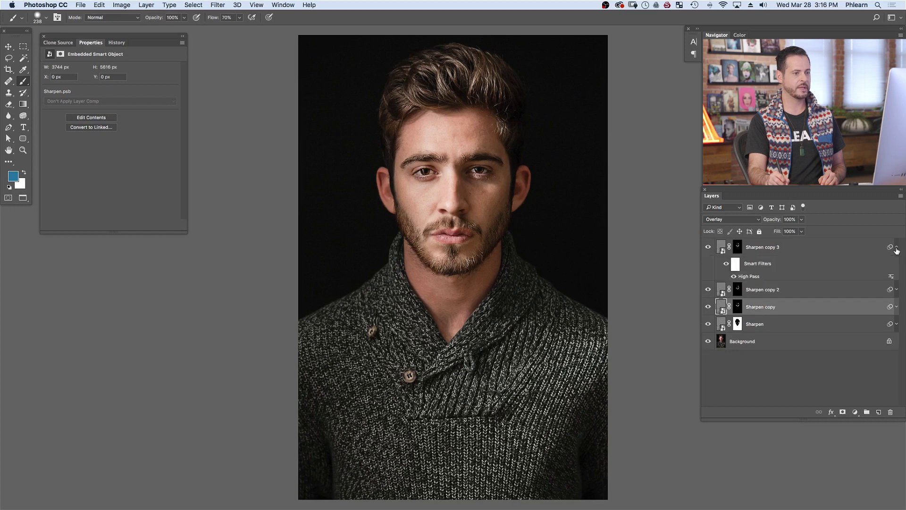
double_click(752, 277)
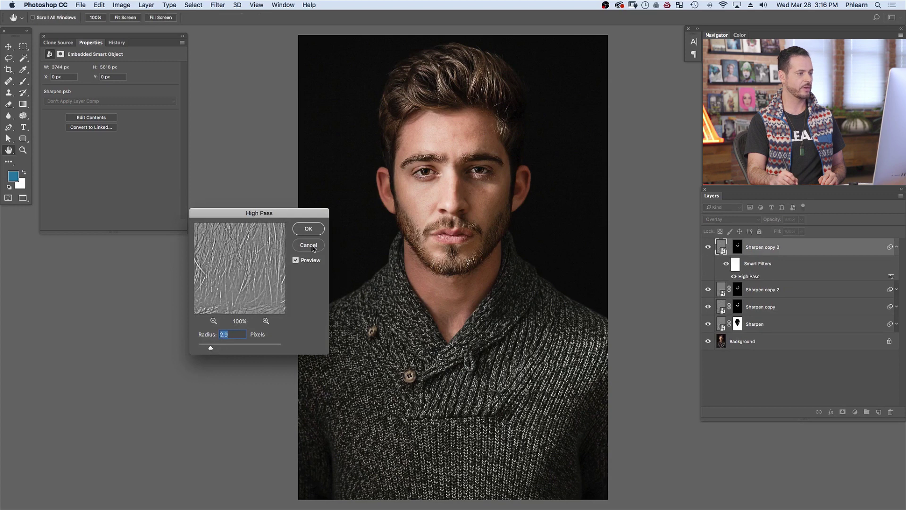
left_click(309, 230)
key("b")
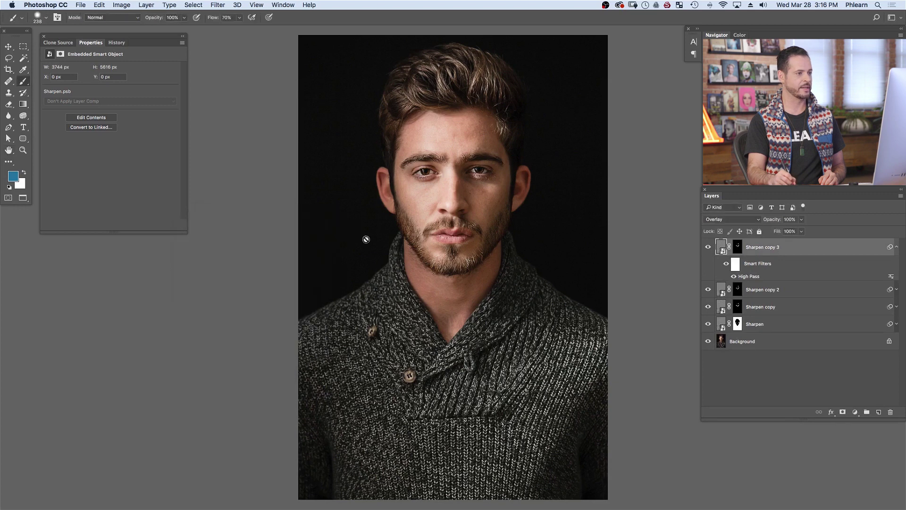
left_click(897, 289)
double_click(754, 320)
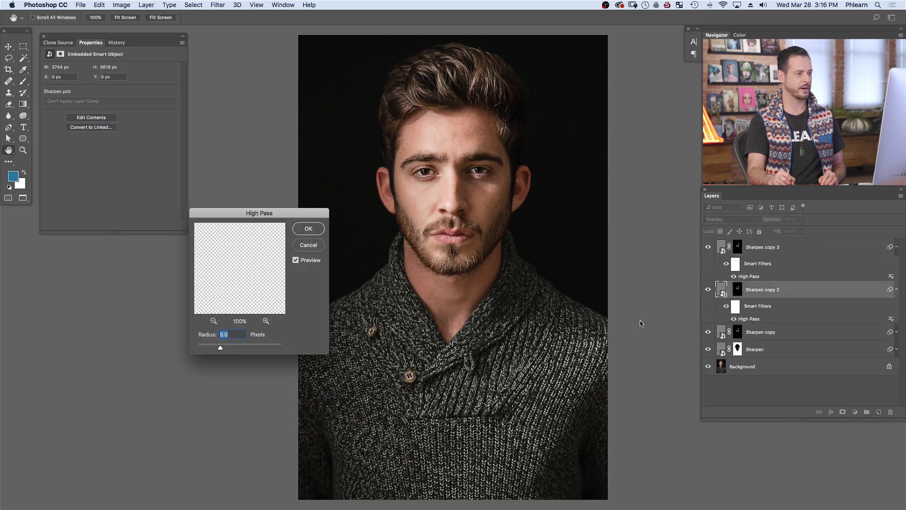
left_click(308, 229)
left_click(896, 248)
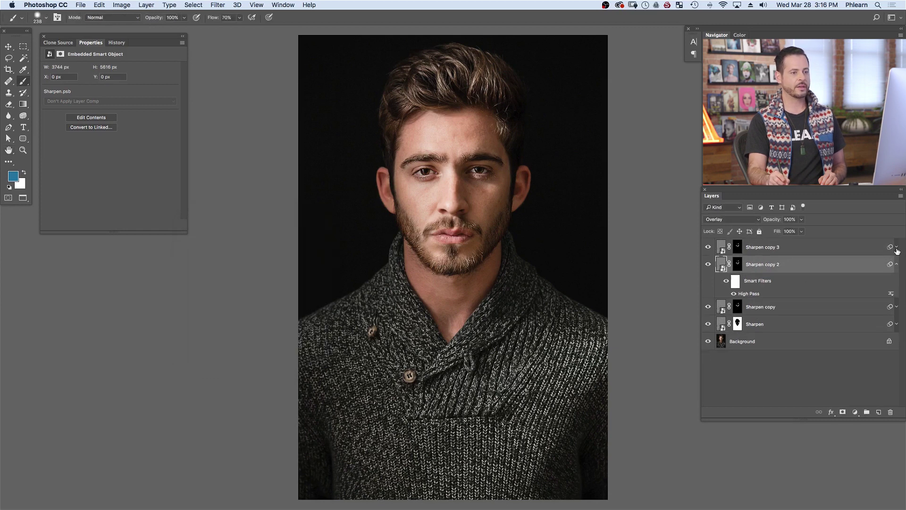
left_click(896, 264)
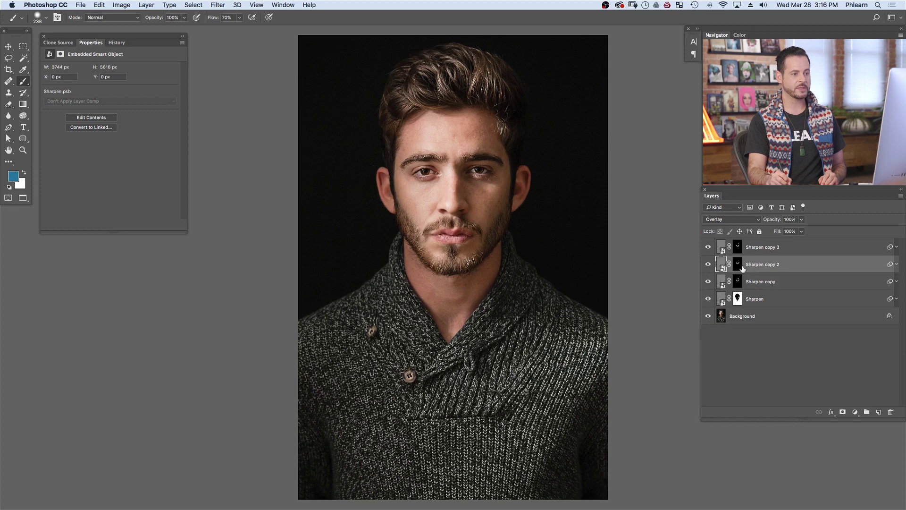
Toggle the Sharpen layer off and on to judge the strength of its sharpening on the hair and sweater
left_click(896, 299)
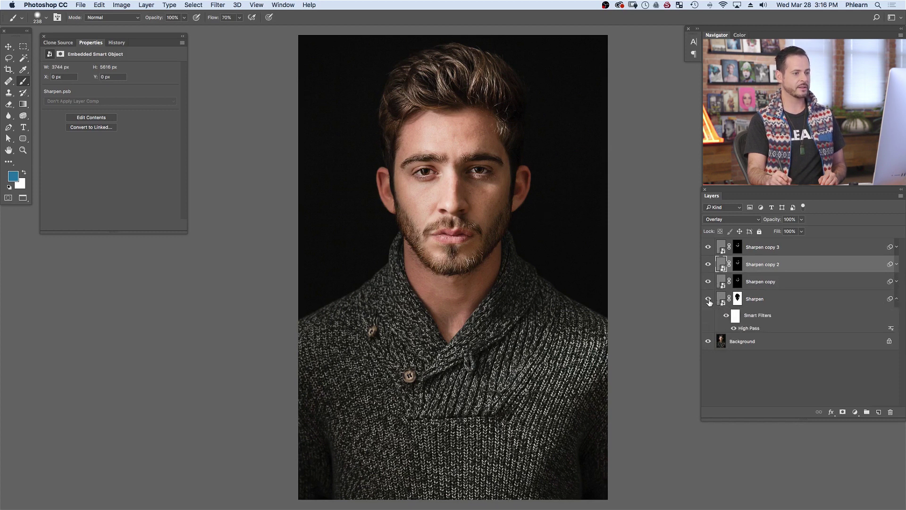
left_click(706, 300)
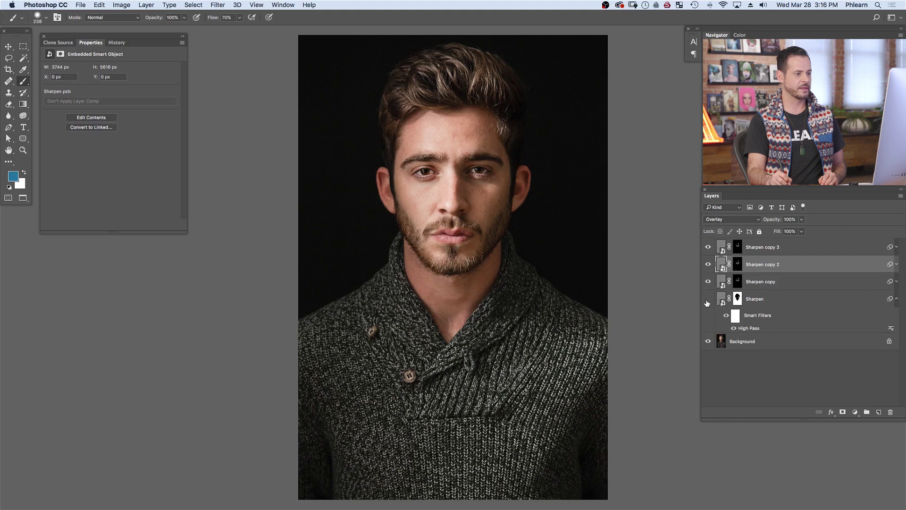
left_click(707, 300)
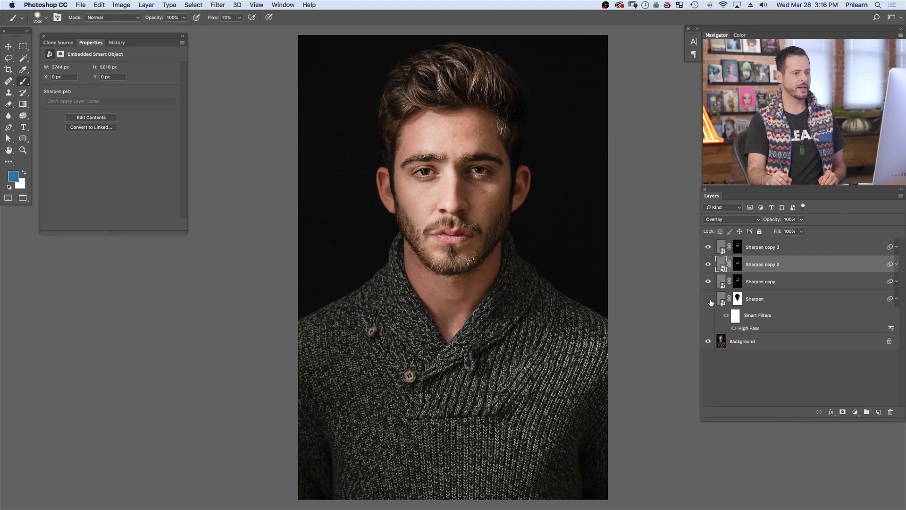
Set the High Pass radius of the Sharpen layer to 4.7 pixels
left_click(752, 330)
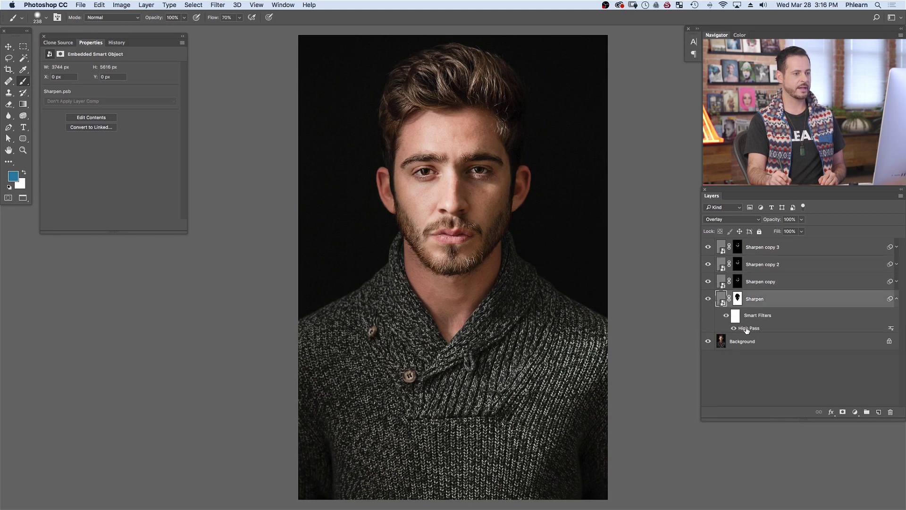
double_click(750, 329)
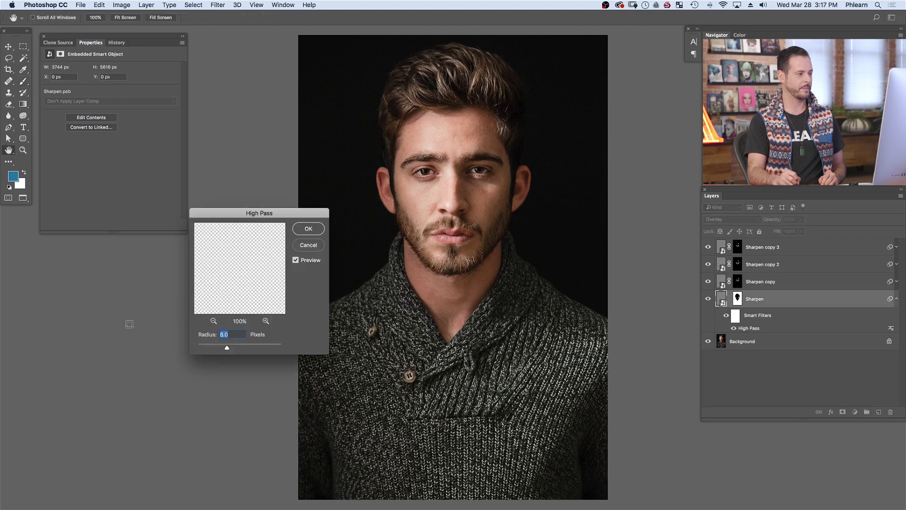
left_click_drag(238, 346, 219, 345)
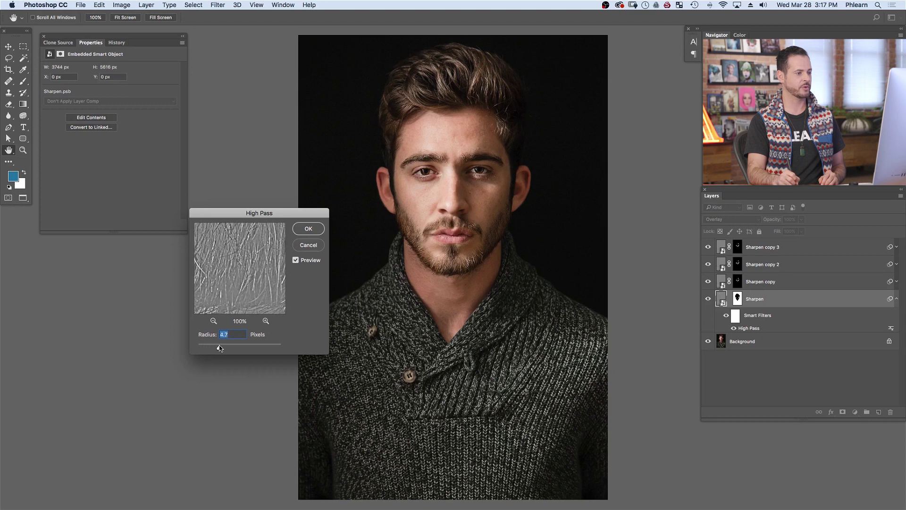
left_click(308, 229)
key("b")
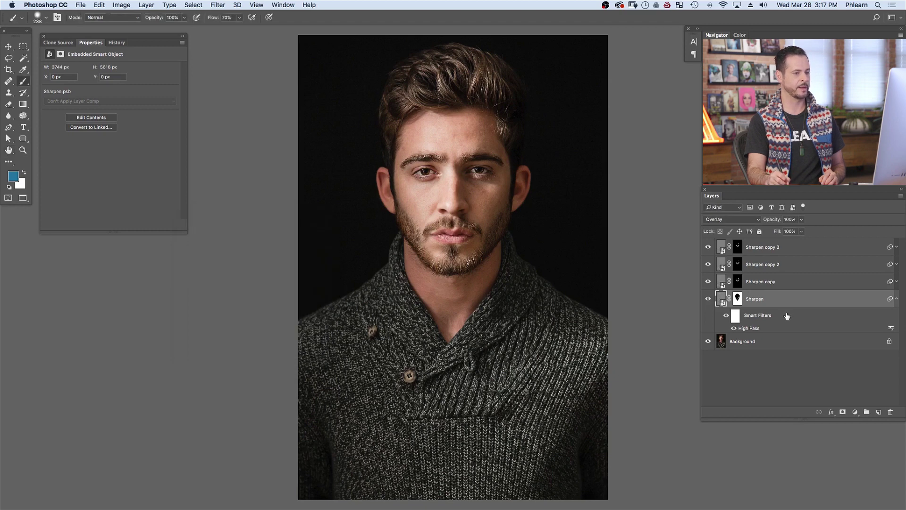
Group all four Sharpen layers and create a new empty layer above the group
left_click(895, 303)
left_click(834, 250, "shift")
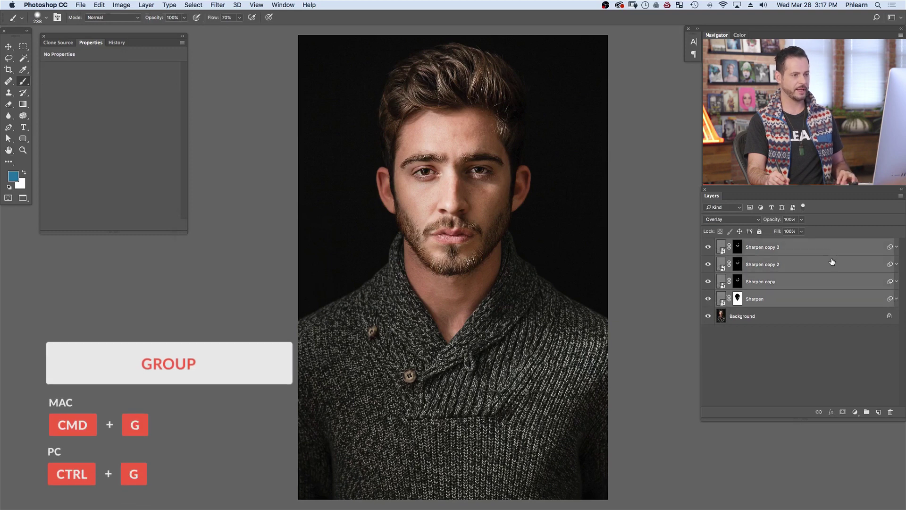
key("super+g")
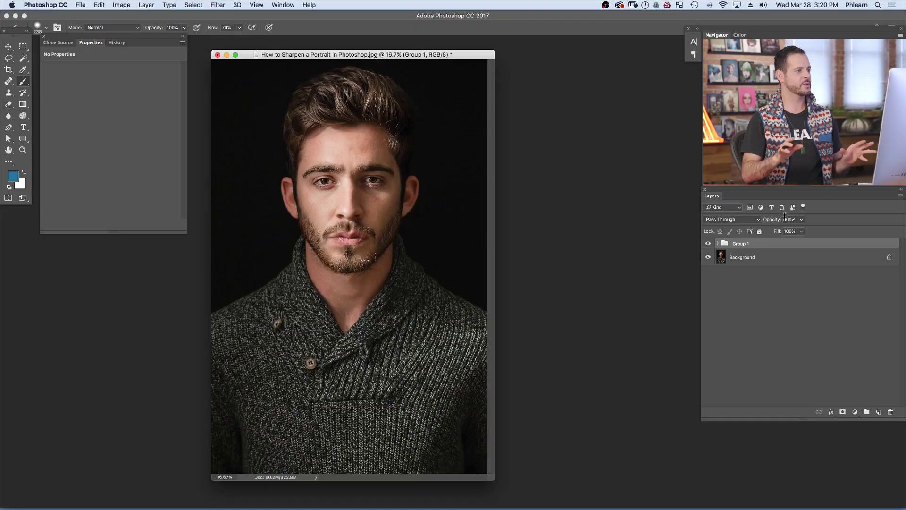
key("shift+alt+super+n")
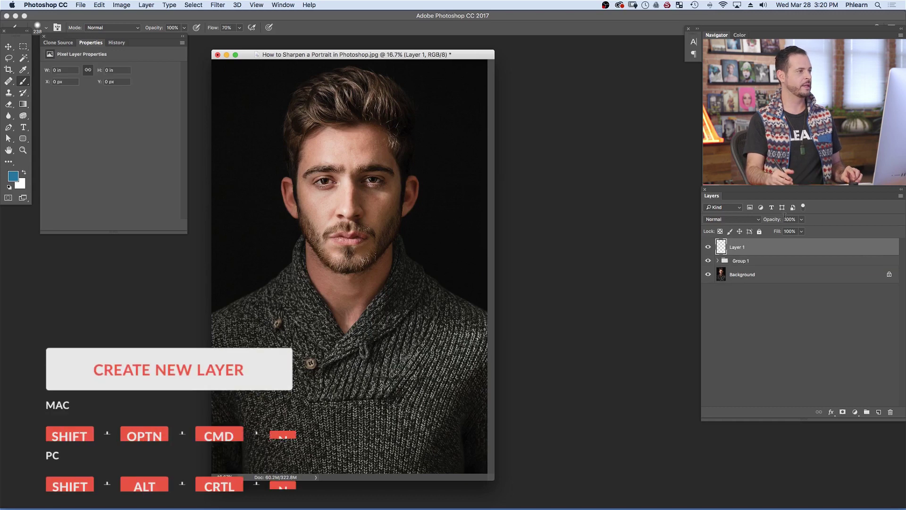
Use Apply Image to place the merged RGB image onto the new Layer 1 with Normal blending
left_click(121, 5)
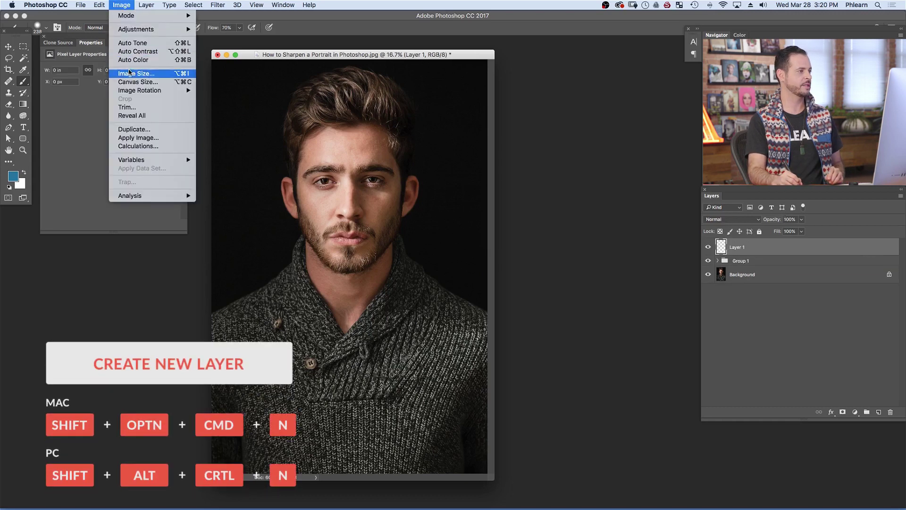
left_click(151, 138)
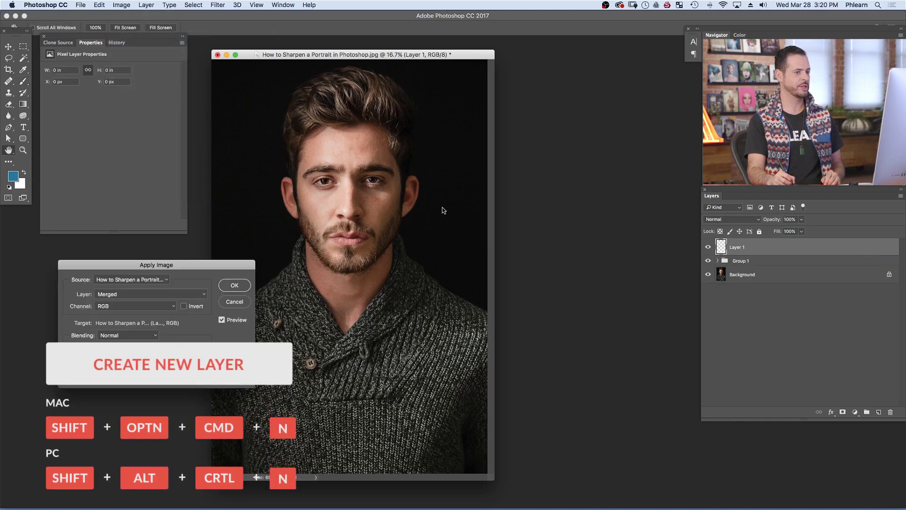
left_click(235, 285)
Duplicate Layer 1 into a new document and place its window beside the original portrait
right_click(768, 248)
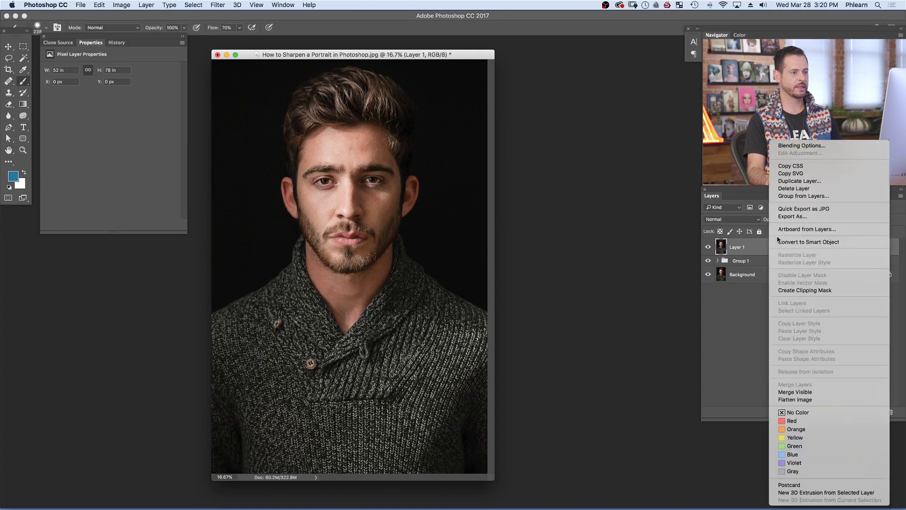
left_click(797, 181)
left_click(512, 232)
left_click(513, 245)
left_click(634, 203)
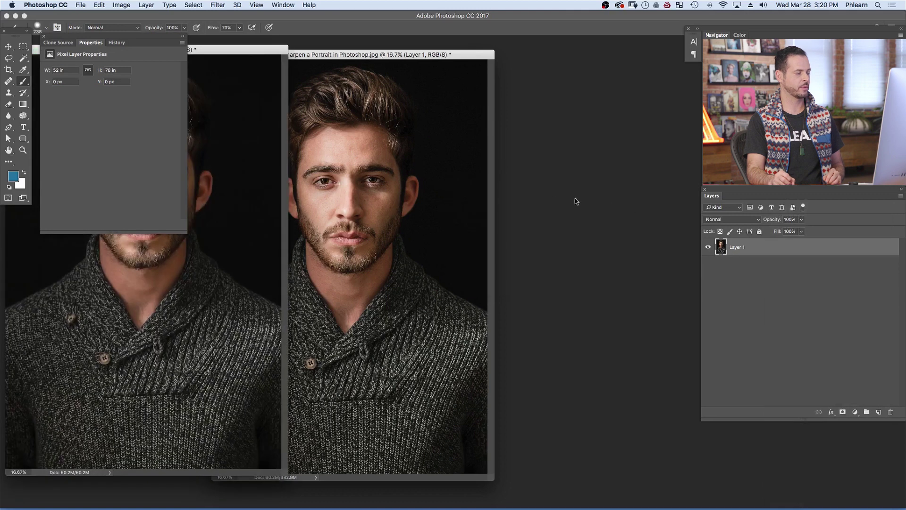
left_click_drag(267, 55, 638, 73)
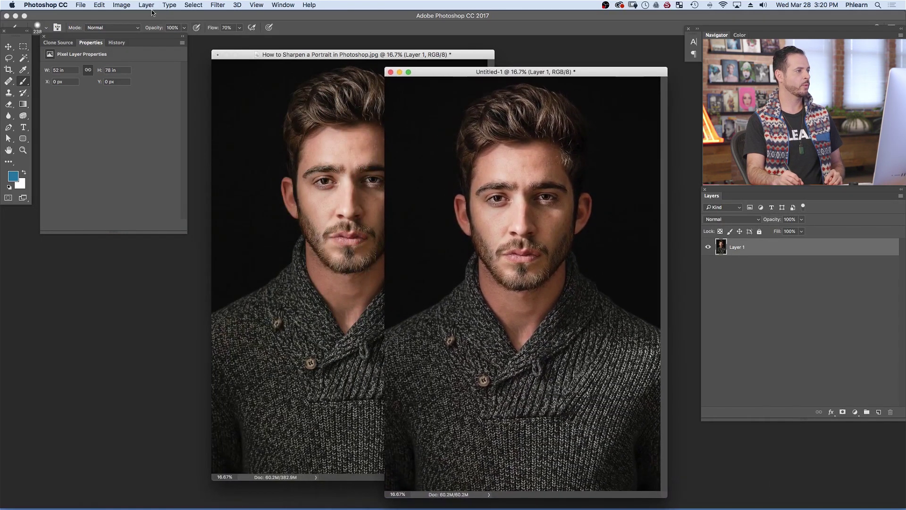
Resize the duplicated document to 800 pixels wide, keeping its proportions
left_click(126, 5)
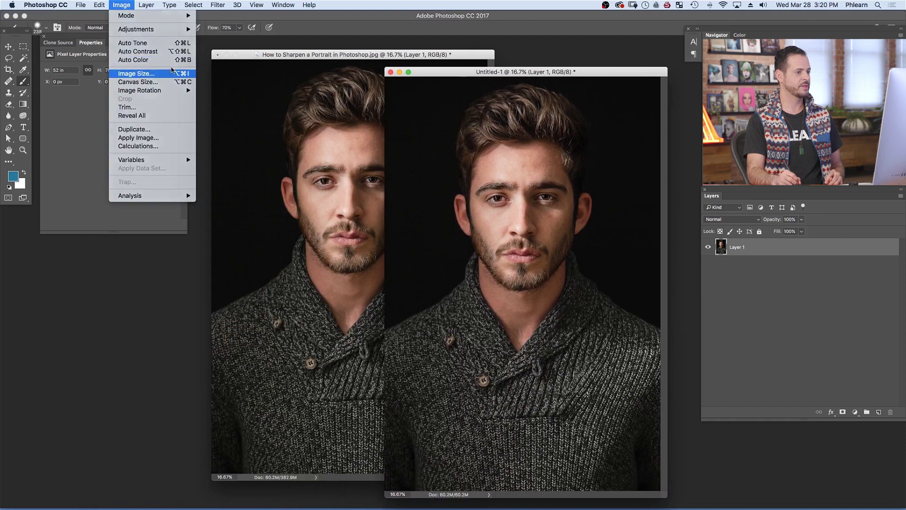
left_click(141, 73)
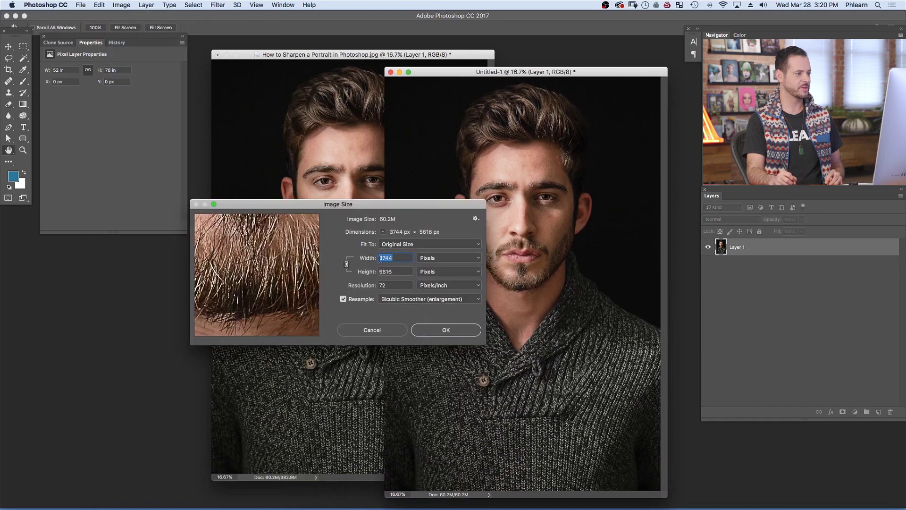
type("800")
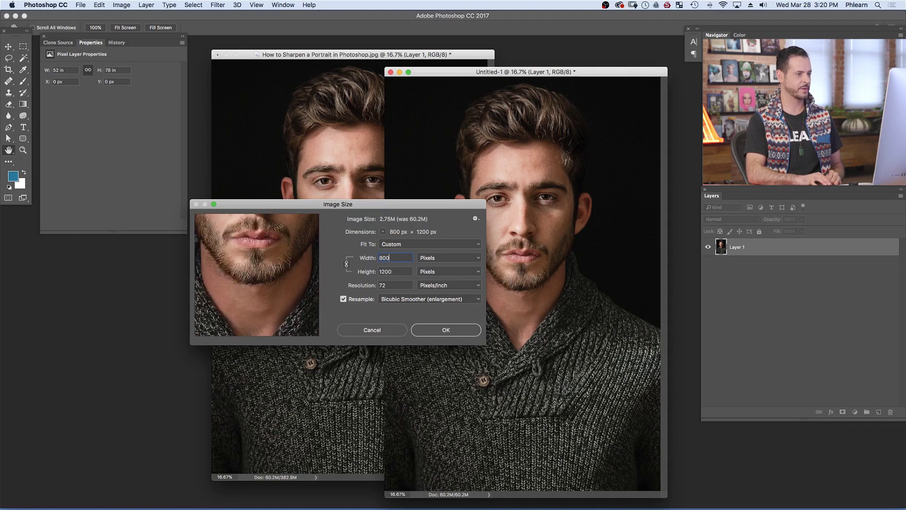
key("Return")
View the resized portrait enlarged in full-screen mode to judge its detail at web size
key("super+plus")
key("super+plus")
key("super+plus")
key("super+plus")
key("super+plus")
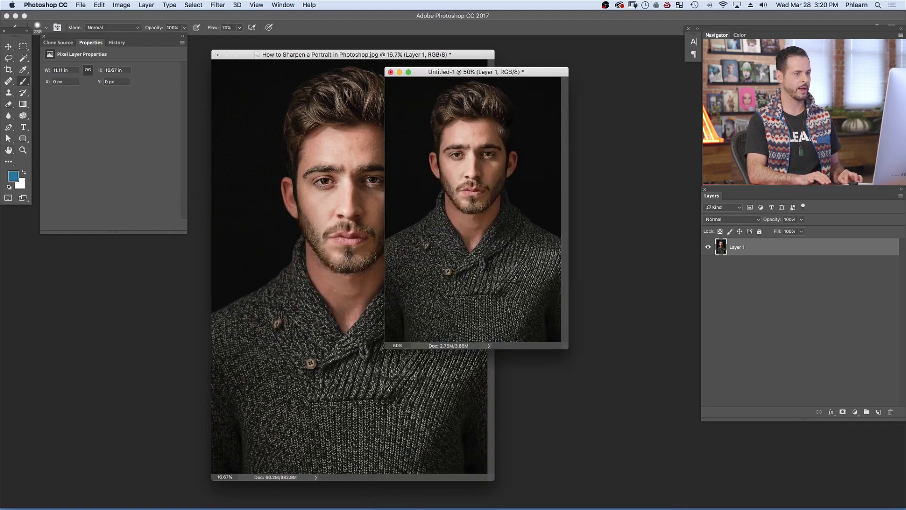
key("super+minus")
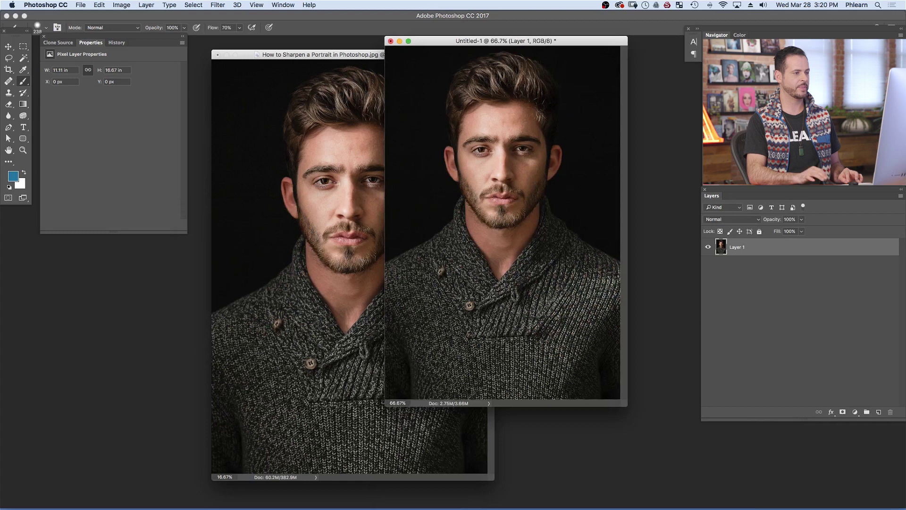
left_click_drag(571, 45, 612, 98)
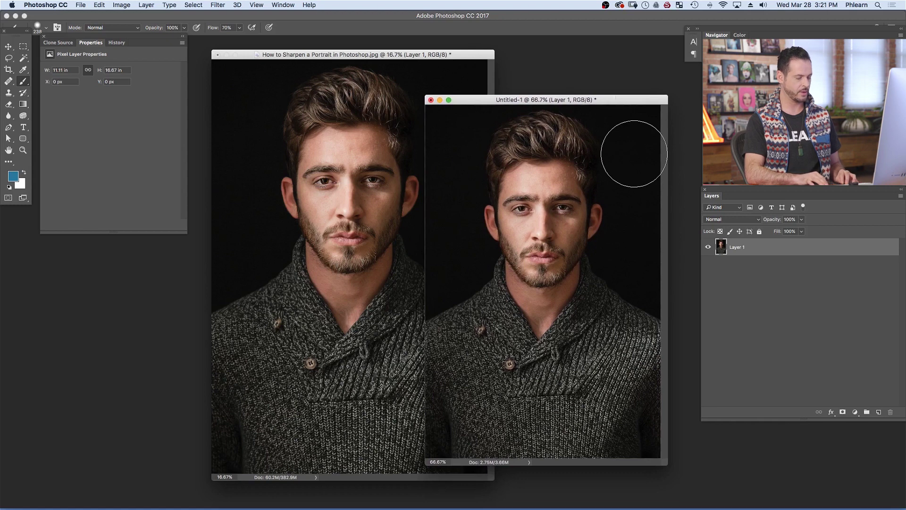
key("f")
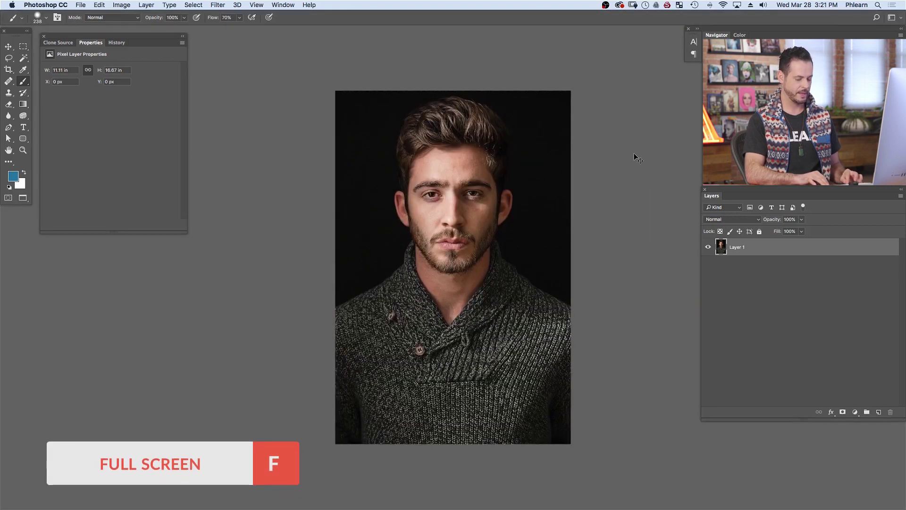
key("super+equal")
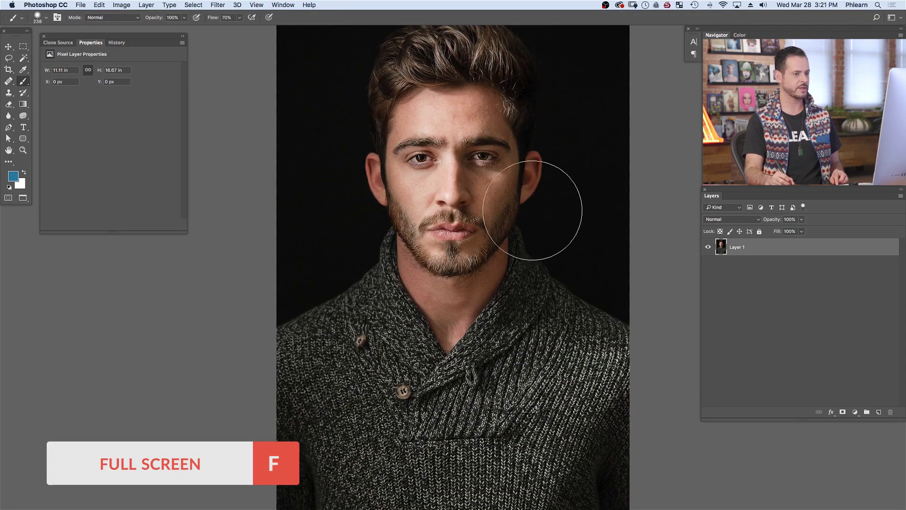
mouse_move(513, 281)
left_mouse_down()
mouse_move(538, 300)
mouse_move(508, 289)
left_mouse_up()
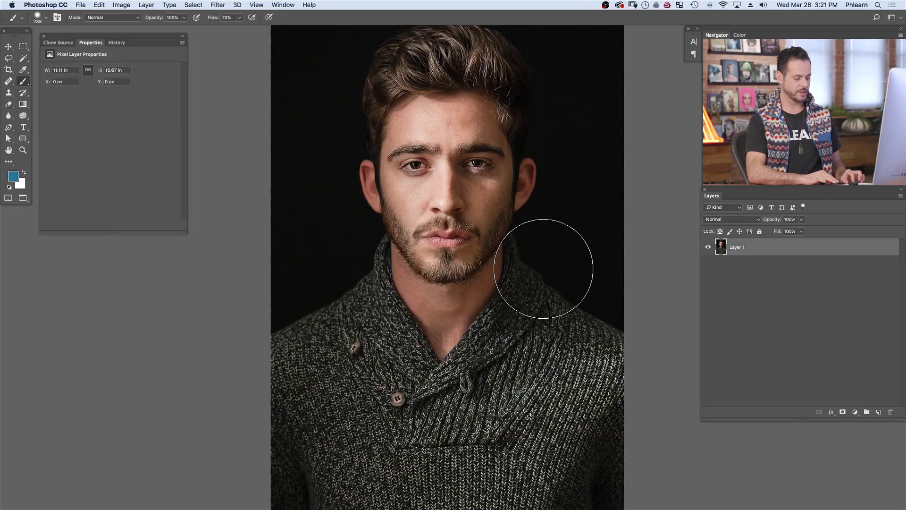
Make a desaturated smart object copy of Layer 1 and set its blend mode to Overlay
key("super+j")
key("super+shift+u")
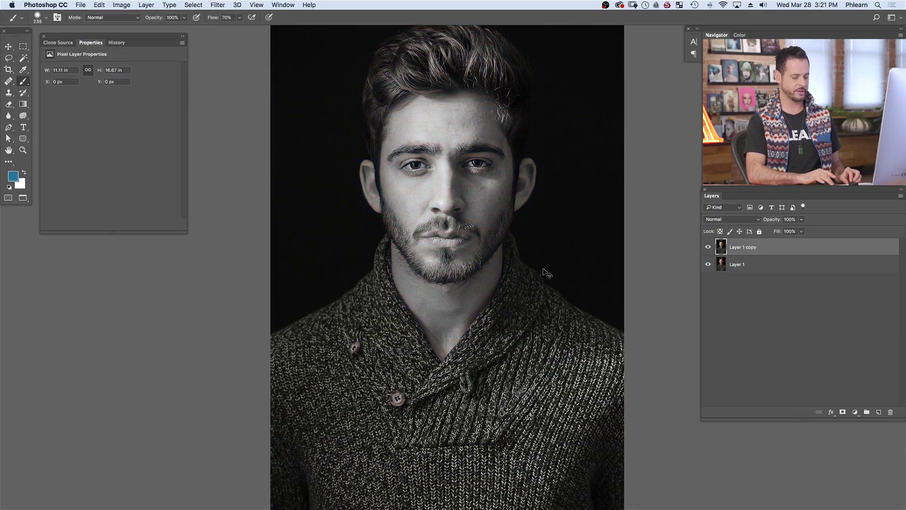
key("super+shift+o")
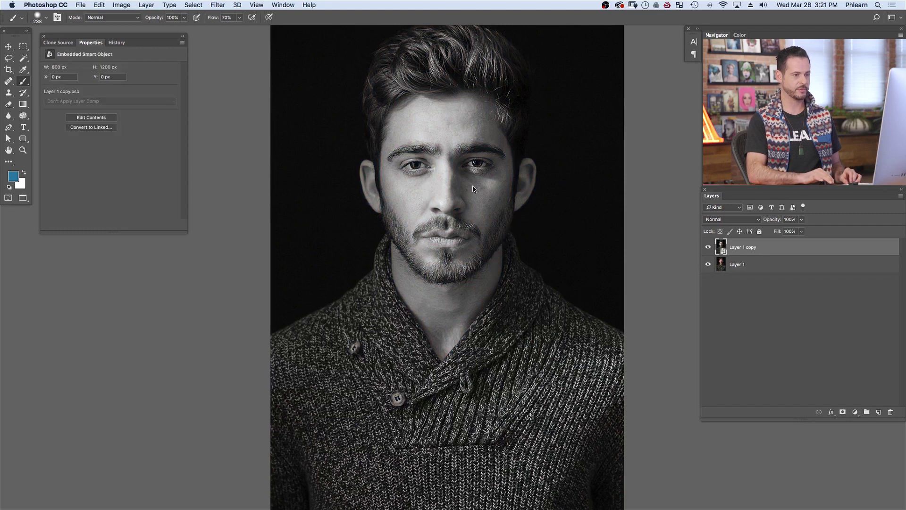
key("alt+super+f")
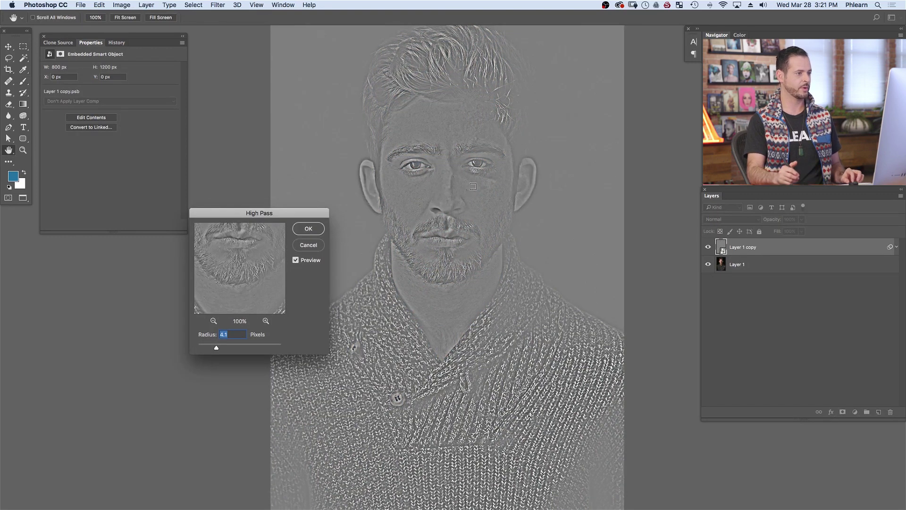
key("Return")
left_click(731, 220)
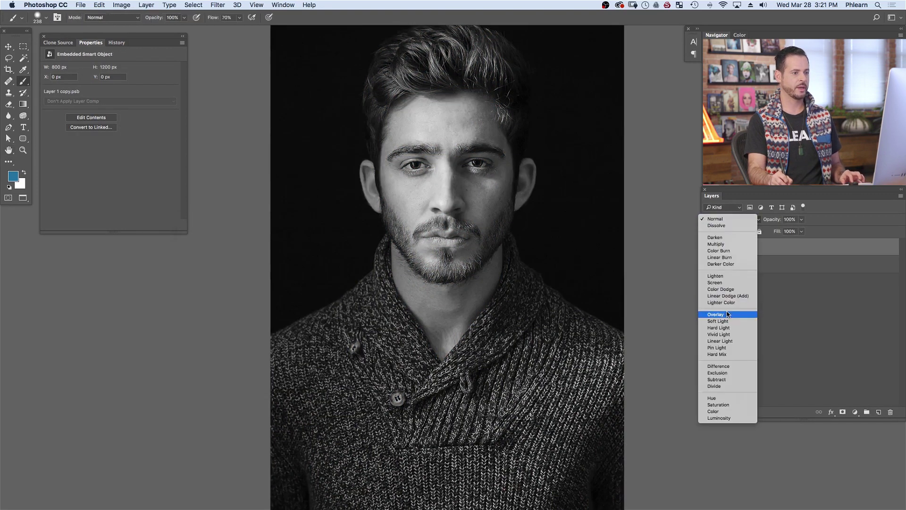
left_click(745, 313)
Apply a High Pass filter with a radius of 0.7 pixels to the Layer 1 copy smart object
key("super+alt+f")
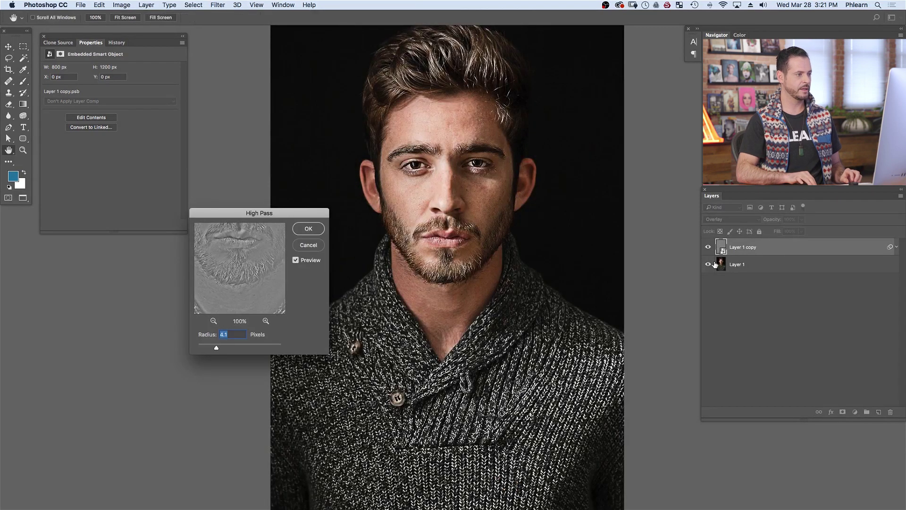
key("shift+Down")
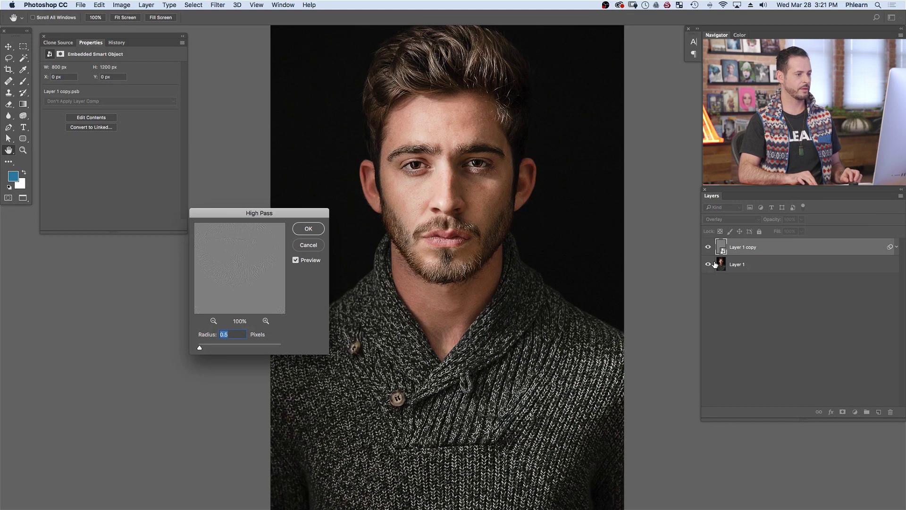
key("Return")
Give Layer 1 copy a black layer mask and paint white on it over the sweater and hair
key("super+shift+m")
key("super+i")
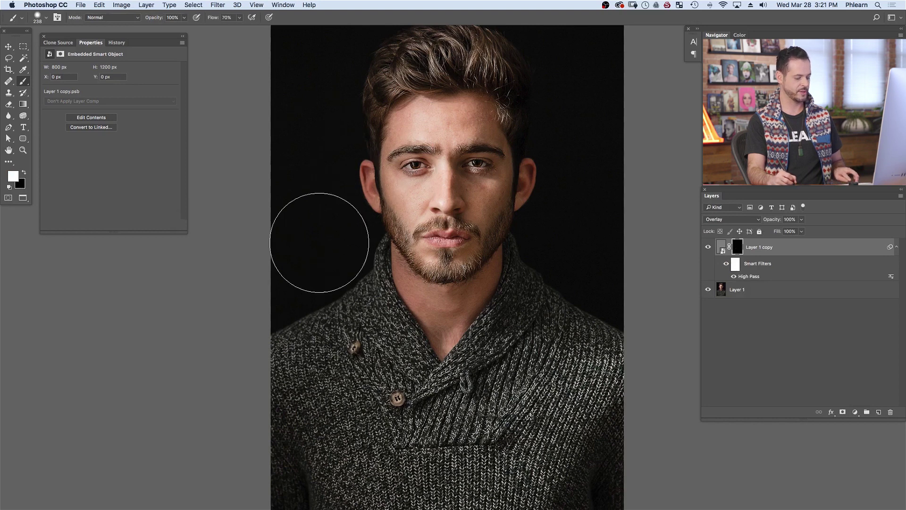
mouse_move(446, 457)
left_mouse_down()
mouse_move(599, 420)
mouse_move(443, 84)
mouse_move(467, 52)
mouse_move(618, 133)
left_mouse_up()
Duplicate the masked High Pass layer and fill the duplicate's mask with black
key("super+j")
key("super+BackSpace")
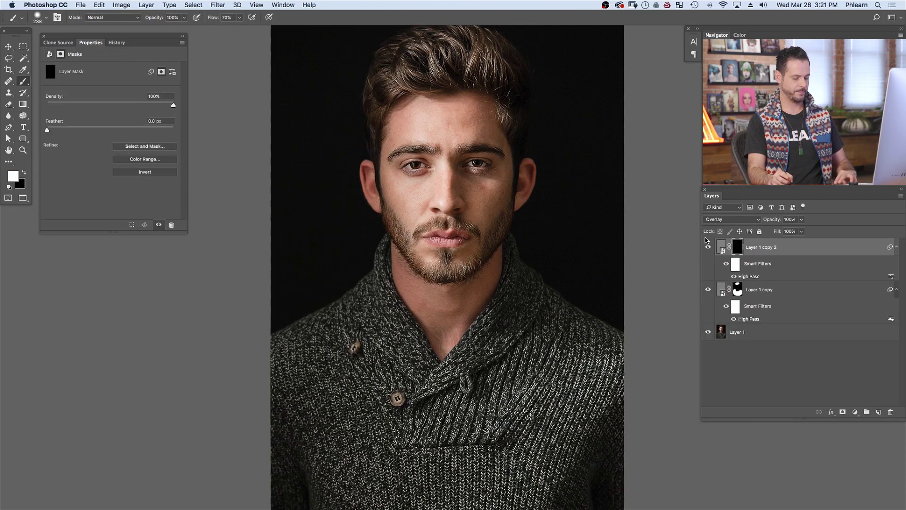
Reduce the brush size to 45 and paint white on the Layer 1 copy 2 mask over the eyes and lips
left_click_drag(418, 156, 484, 163)
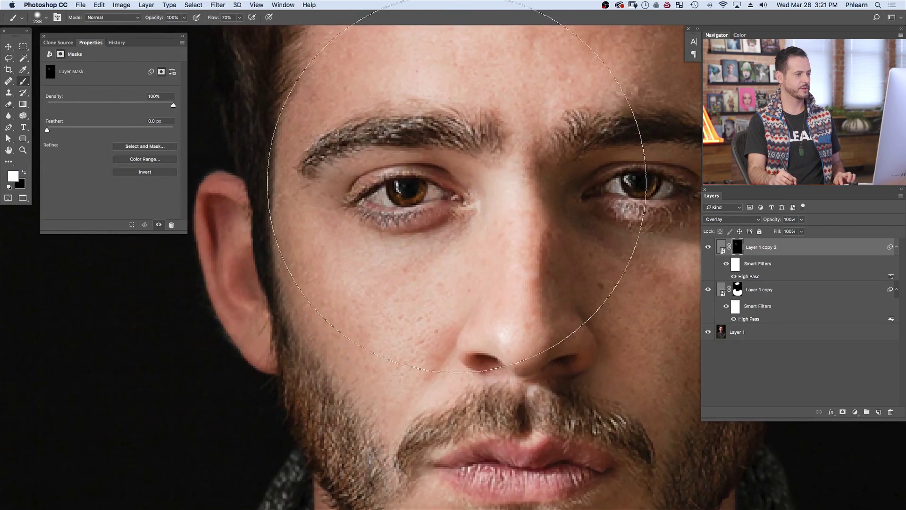
left_click_drag(451, 239, 426, 240)
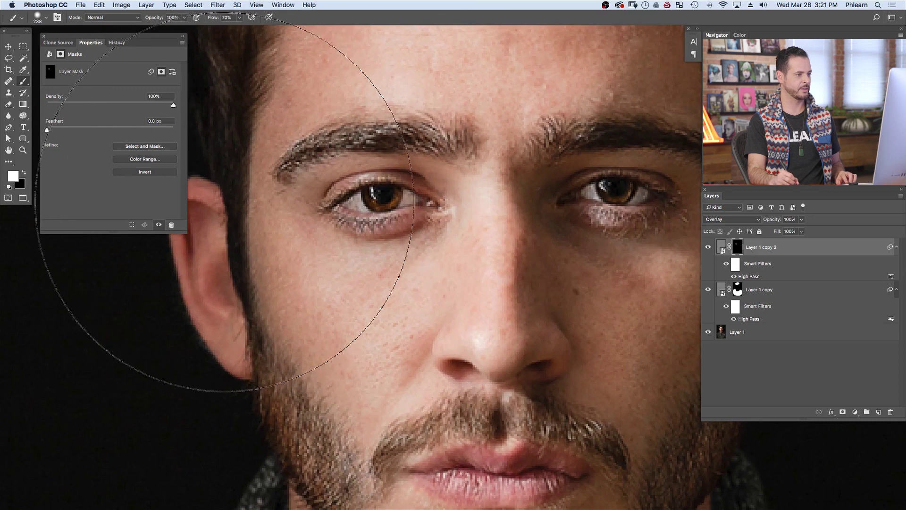
key("bracketleft")
key("bracketleft")
key("bracketleft")
key("bracketleft")
key("bracketleft")
key("bracketleft")
key("bracketleft")
key("bracketleft")
key("bracketleft")
key("bracketleft")
key("bracketleft")
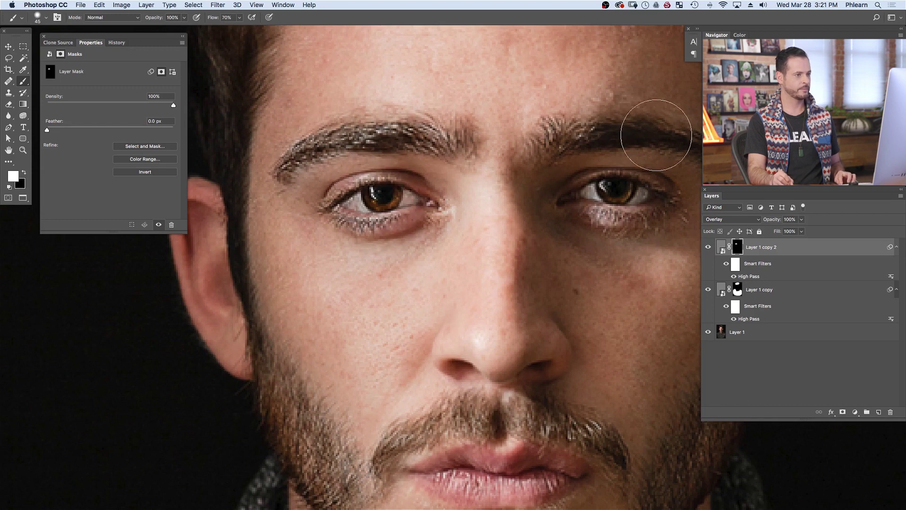
mouse_move(628, 202)
left_mouse_down()
mouse_move(672, 204)
mouse_move(611, 202)
left_mouse_up()
left_click_drag(562, 345, 547, 202)
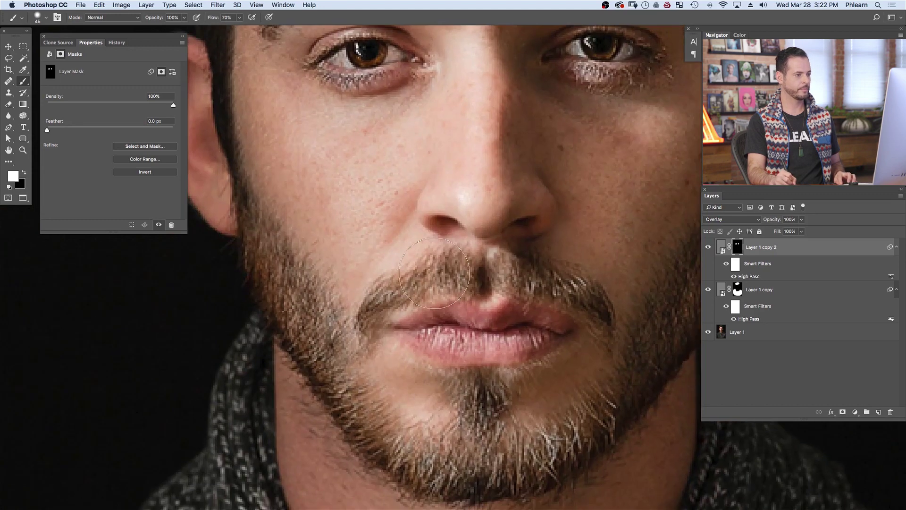
scroll(510, 453, "right", 3)
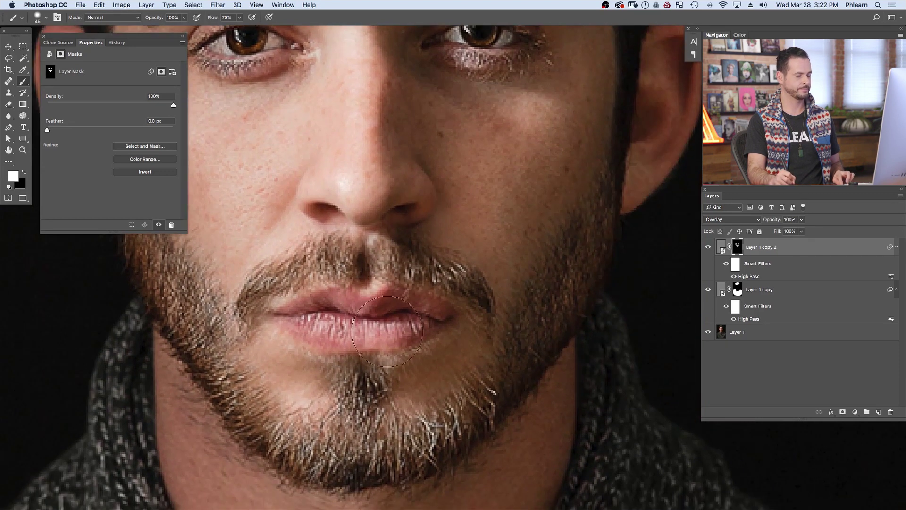
Toggle Layer 1 copy 2 off and on to judge its sharpening of the facial features
key("super+minus")
key("super+minus")
key("super+minus")
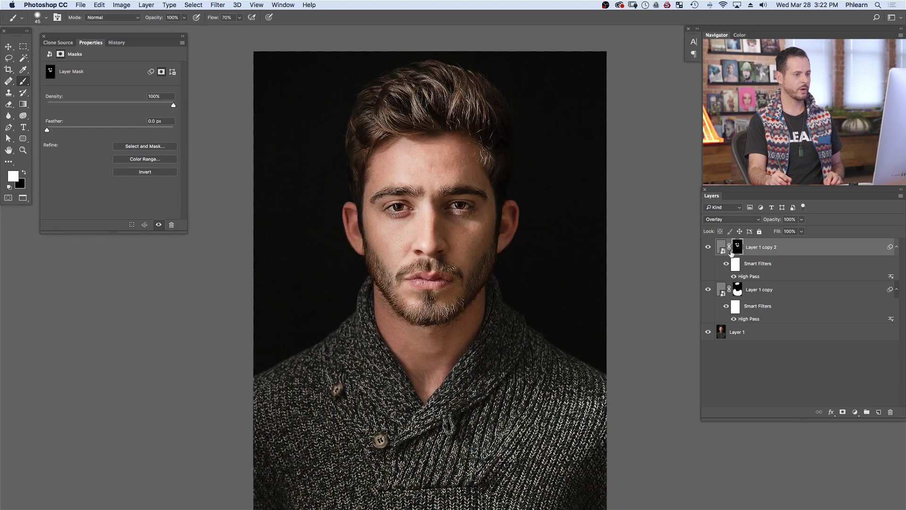
left_click(709, 248)
left_click(708, 248)
left_click(708, 248)
left_click(709, 248)
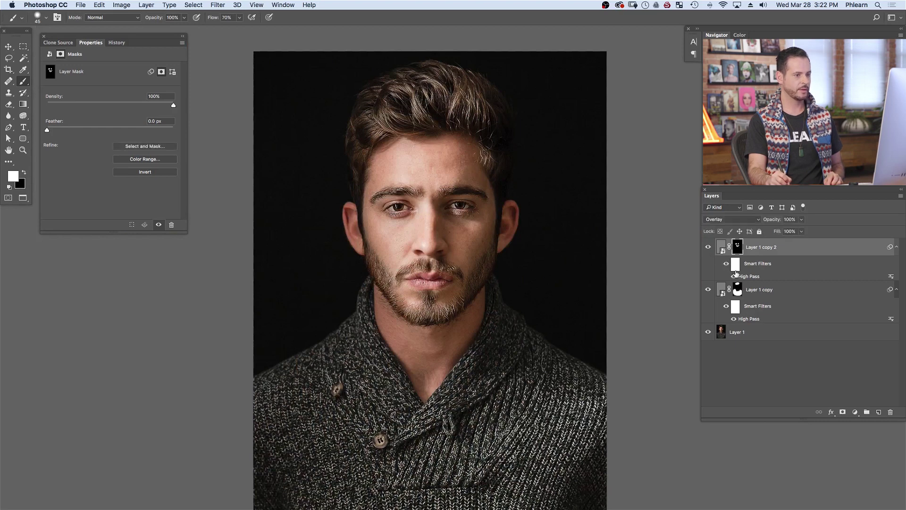
Set the High Pass radius of Layer 1 copy 2 to 1.0 pixels
double_click(750, 276)
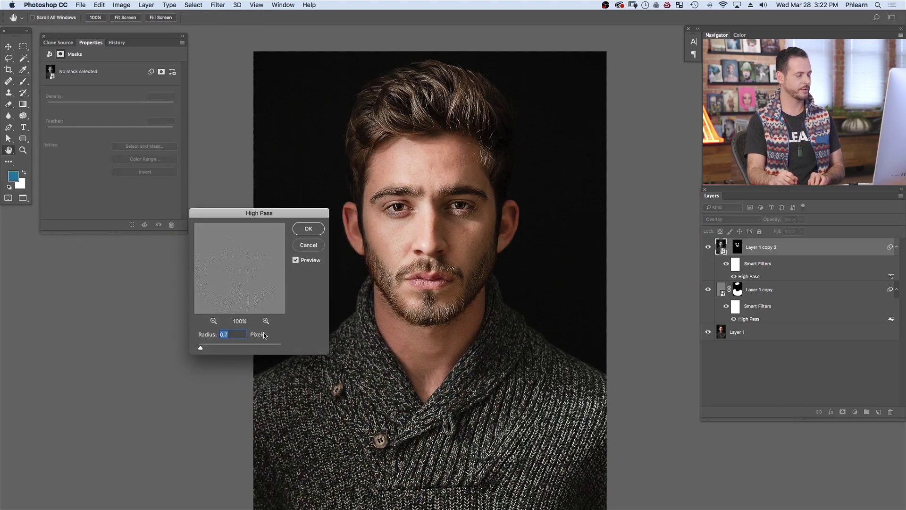
key("Up")
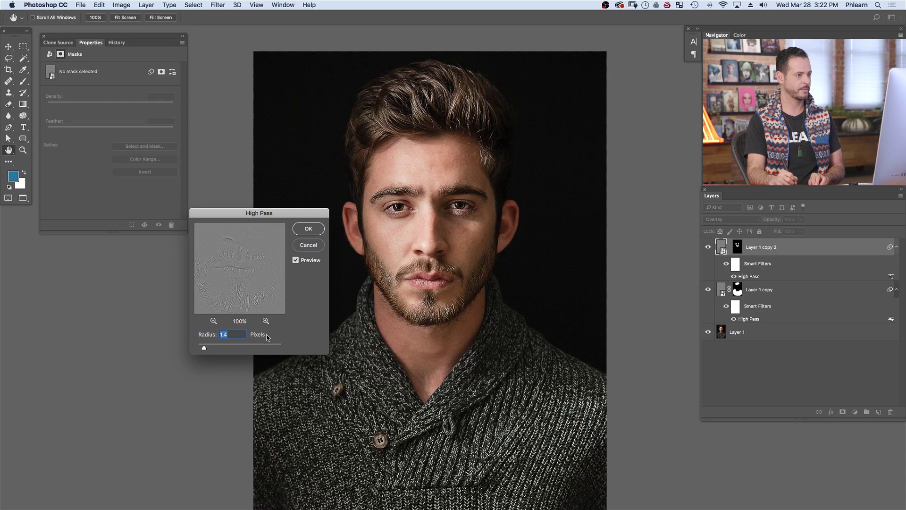
left_click(308, 229)
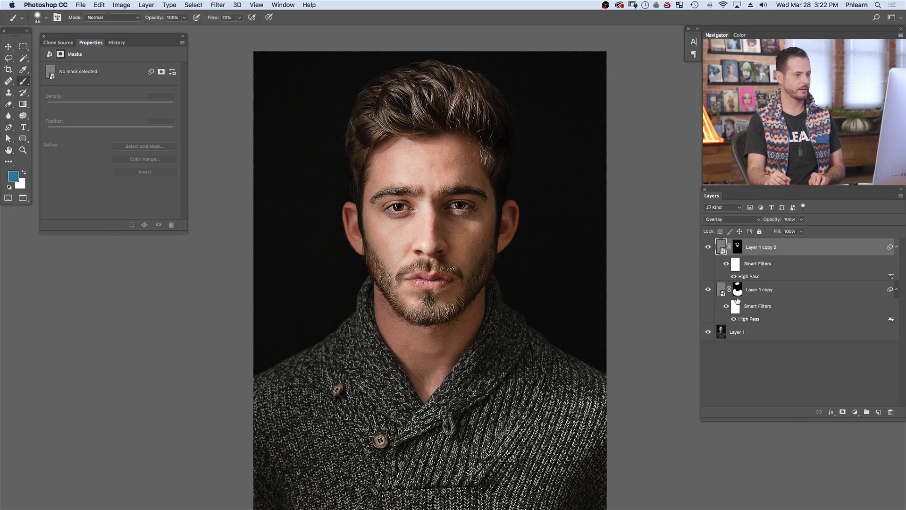
double_click(750, 276)
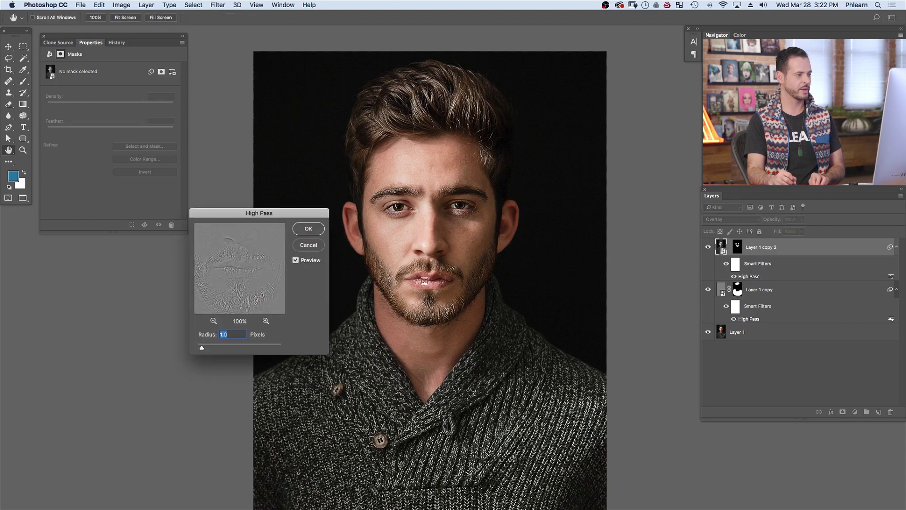
left_click(311, 232)
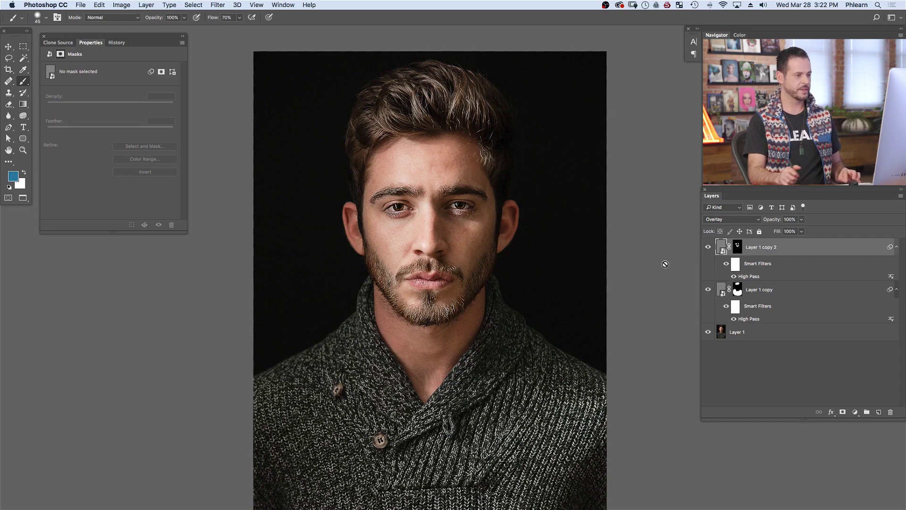
Collapse the smart filter lists of both High Pass layers and toggle the layers' visibility to compare the sharpening
scroll(482, 304, "down", 3)
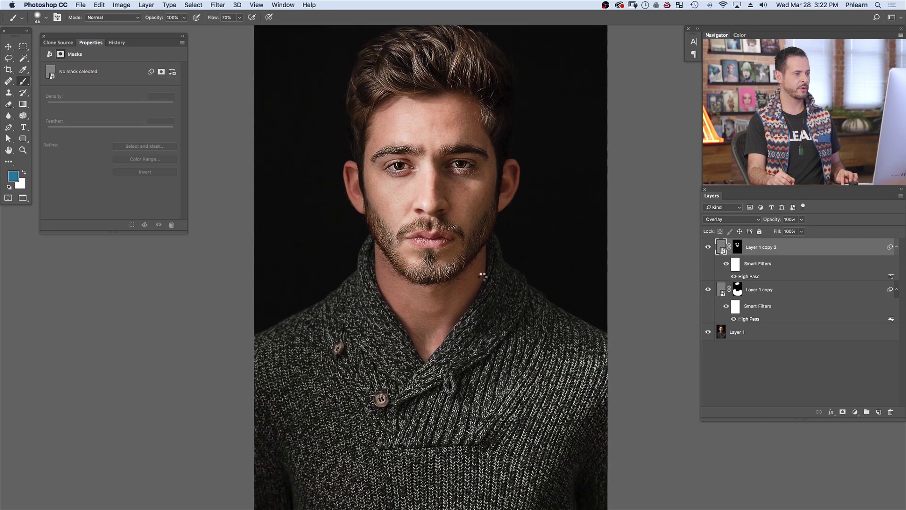
left_click(896, 247)
left_click(896, 264)
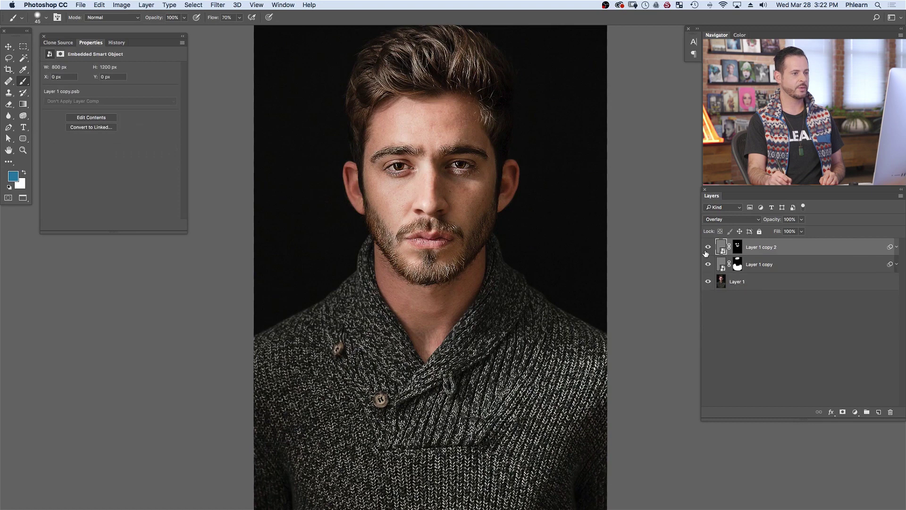
left_click(707, 266)
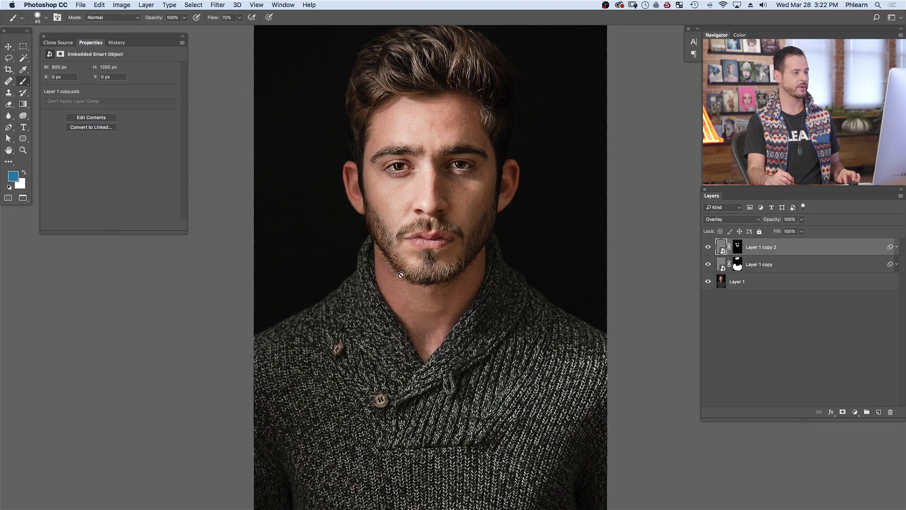
left_click(708, 247)
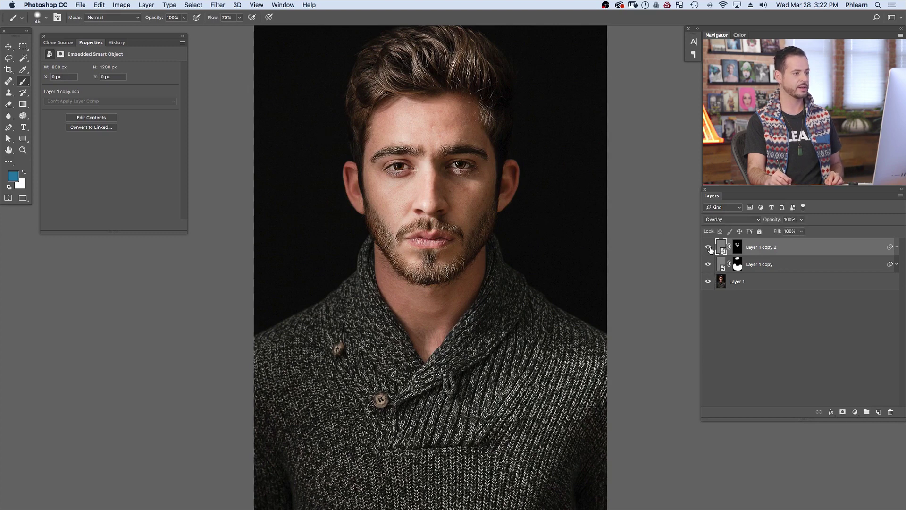